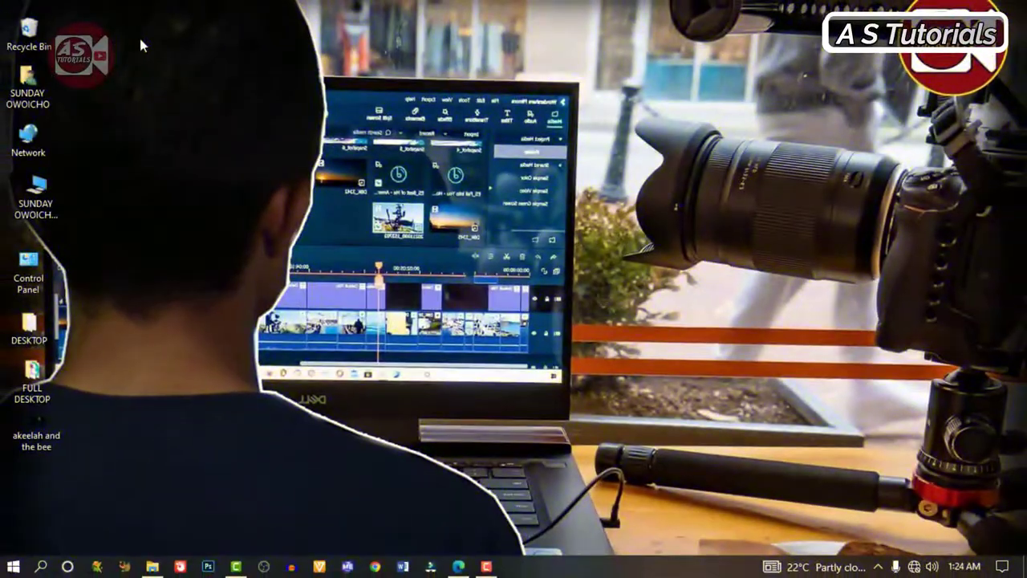
Switch to Camtasia and place the portrait images from the media bin one after another on Track 2, starting at 0:00:00.
{"action": "left_click", "coordinate": [235, 567]}
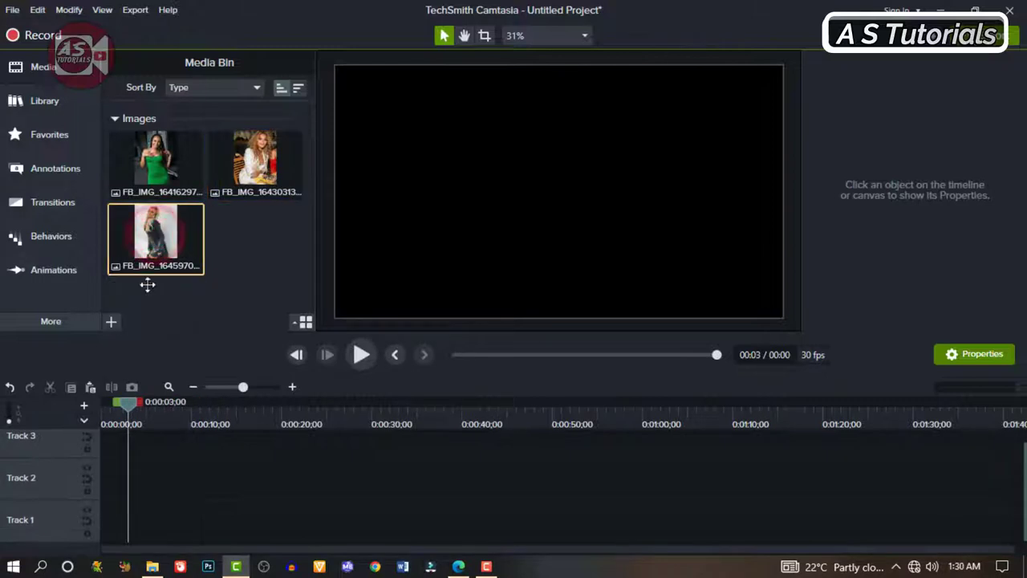
{"action": "left_click_drag", "start_coordinate": [144, 275], "coordinate": [125, 488]}
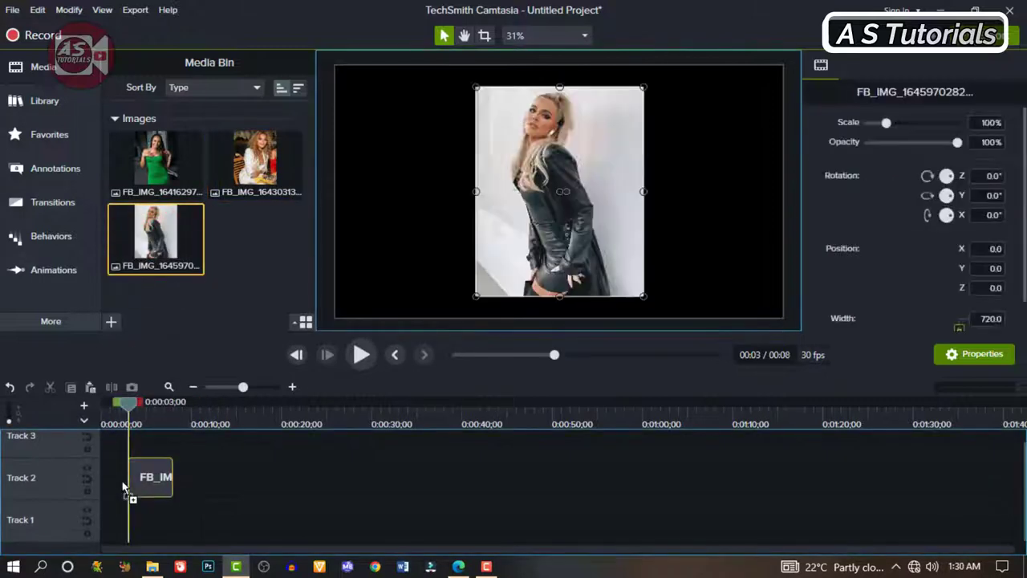
{"action": "right_click", "coordinate": [674, 221]}
{"action": "left_click", "coordinate": [589, 241]}
{"action": "left_click_drag", "start_coordinate": [158, 160], "coordinate": [167, 479]}
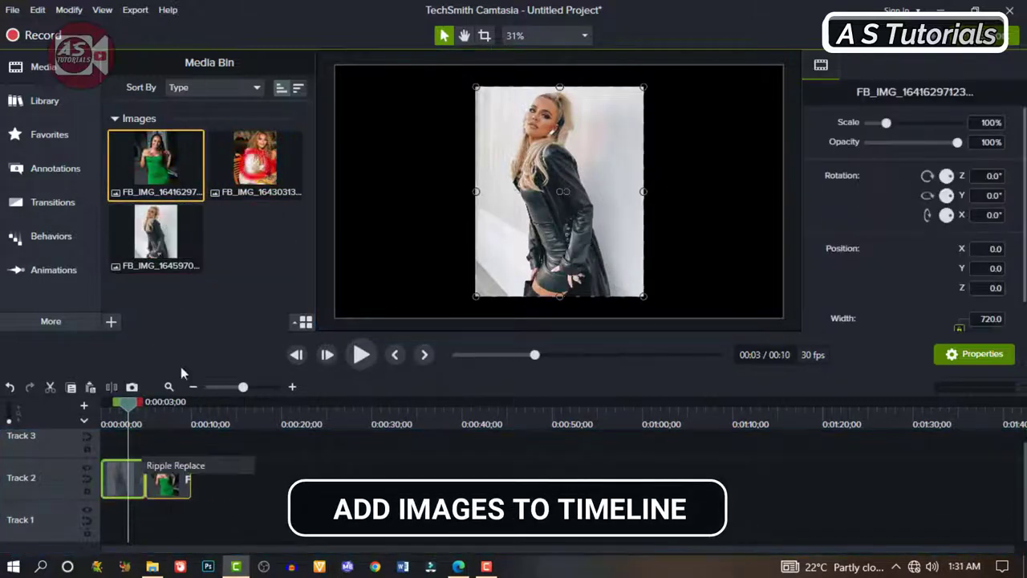
Set the scale of the portrait images on Track 2 to 120%.
{"action": "left_click", "coordinate": [121, 479]}
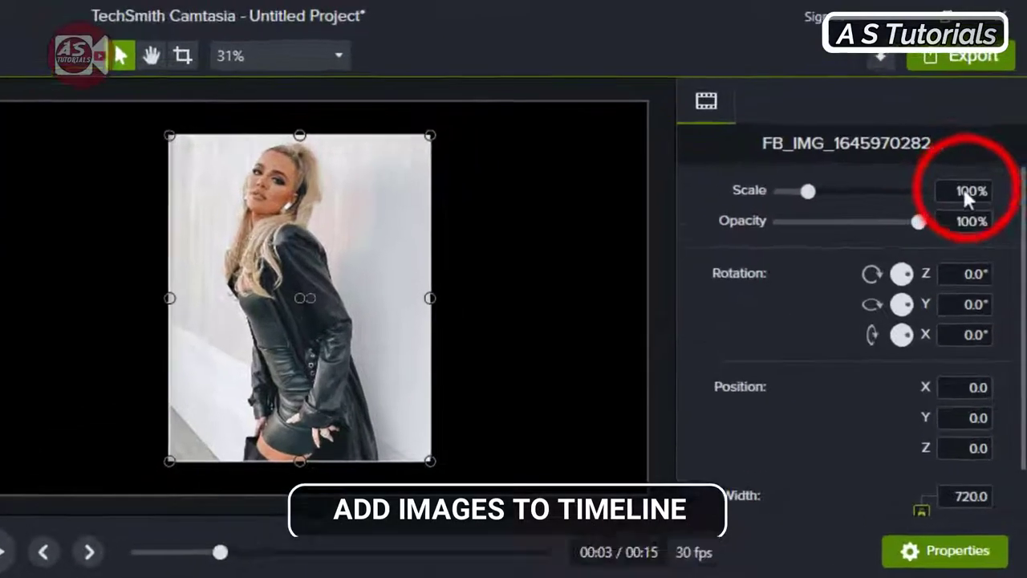
{"action": "left_click", "coordinate": [991, 122]}
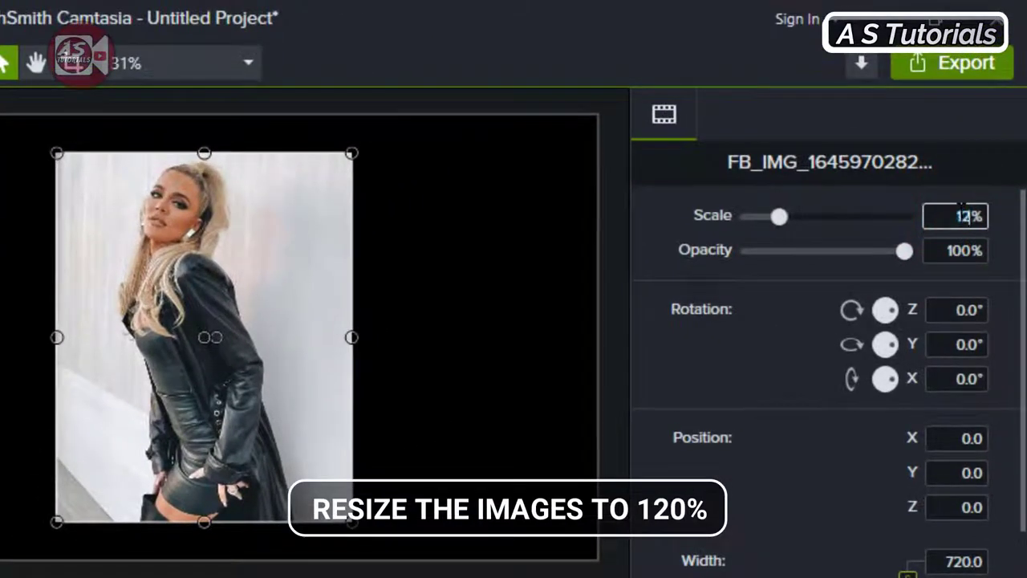
{"action": "type", "text": "120"}
{"action": "key", "text": "Return"}
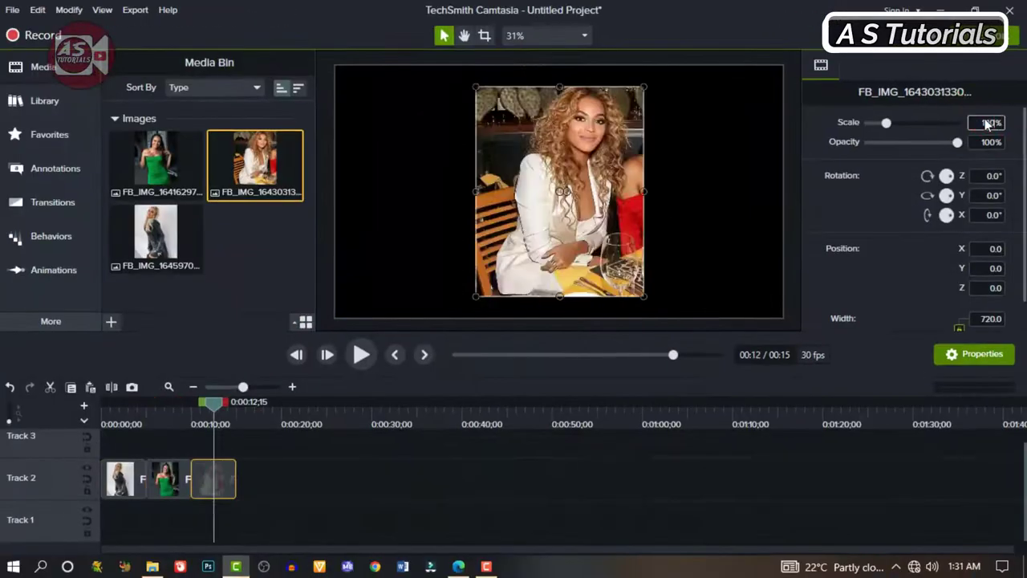
Copy the three images, paste them onto Track 4, and move the copies to start at about 0:00:20.
{"action": "left_click_drag", "start_coordinate": [213, 403], "coordinate": [154, 427]}
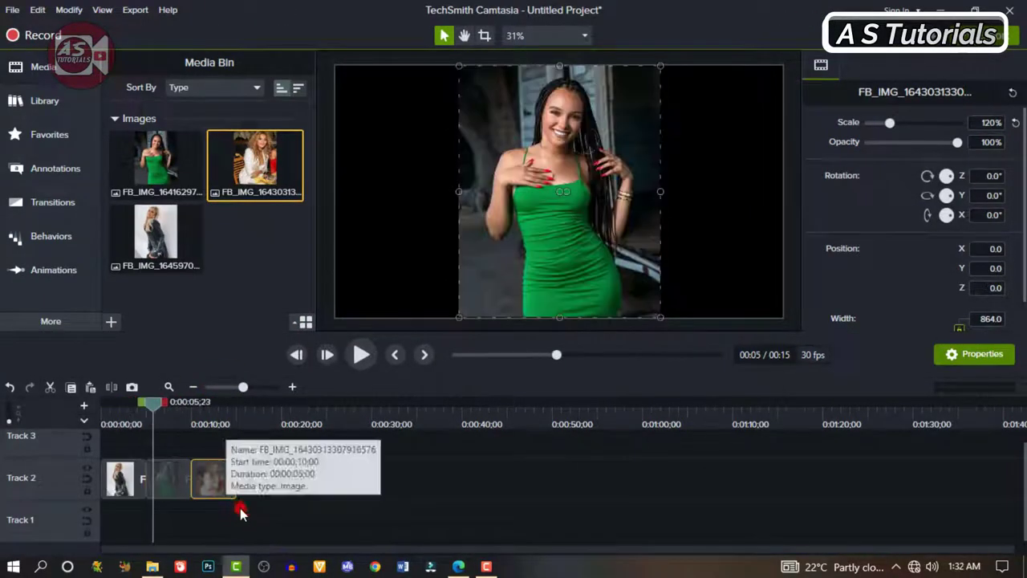
{"action": "left_click", "coordinate": [240, 508]}
{"action": "right_click", "coordinate": [222, 478]}
{"action": "left_click", "coordinate": [402, 130]}
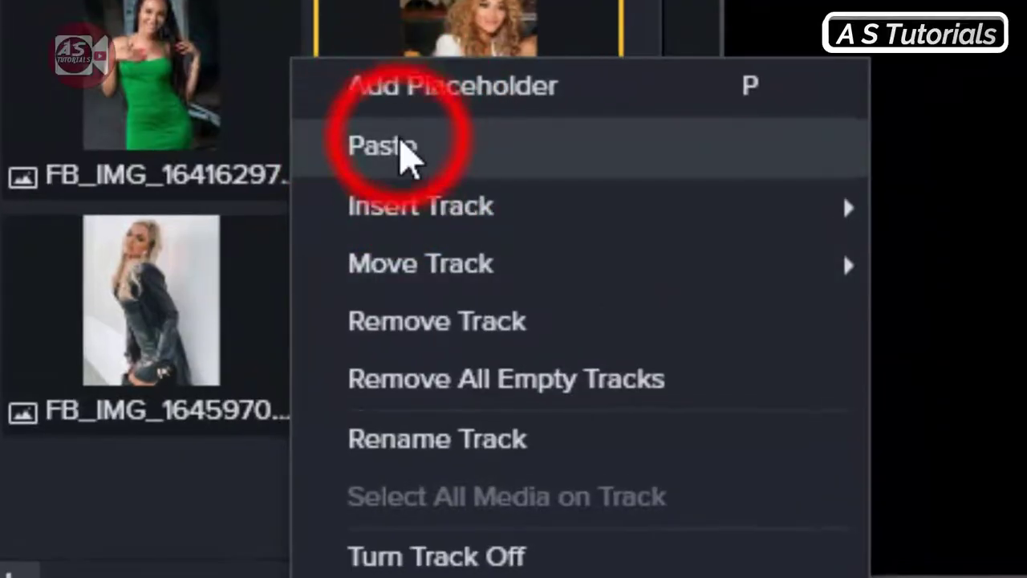
{"action": "left_click", "coordinate": [401, 144]}
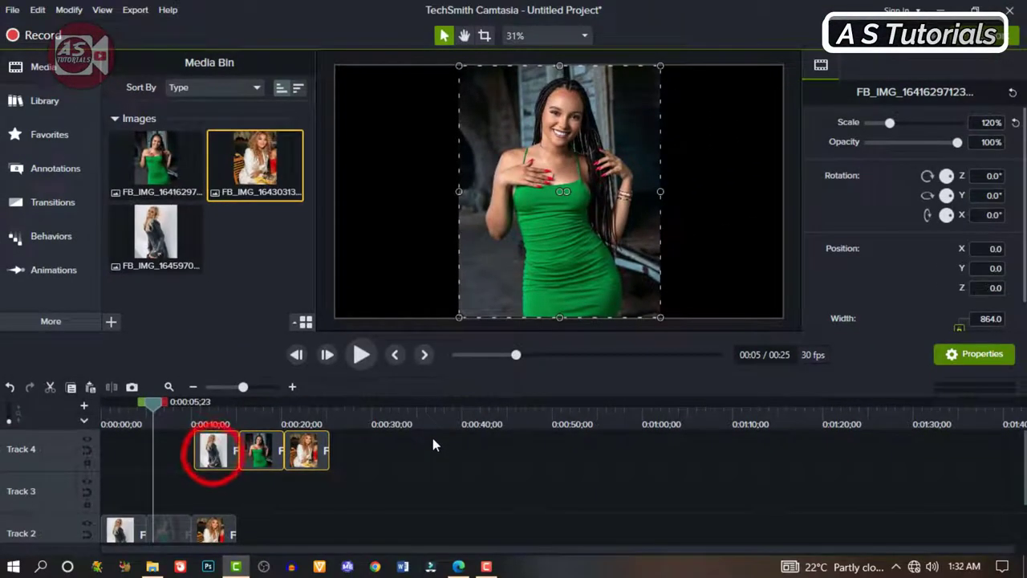
{"action": "left_click_drag", "start_coordinate": [213, 458], "coordinate": [305, 459]}
Enlarge the first image on Track 2 to 266.7% so it fills the canvas, and frame the face at Y about -598.7.
{"action": "left_click_drag", "start_coordinate": [168, 411], "coordinate": [123, 412]}
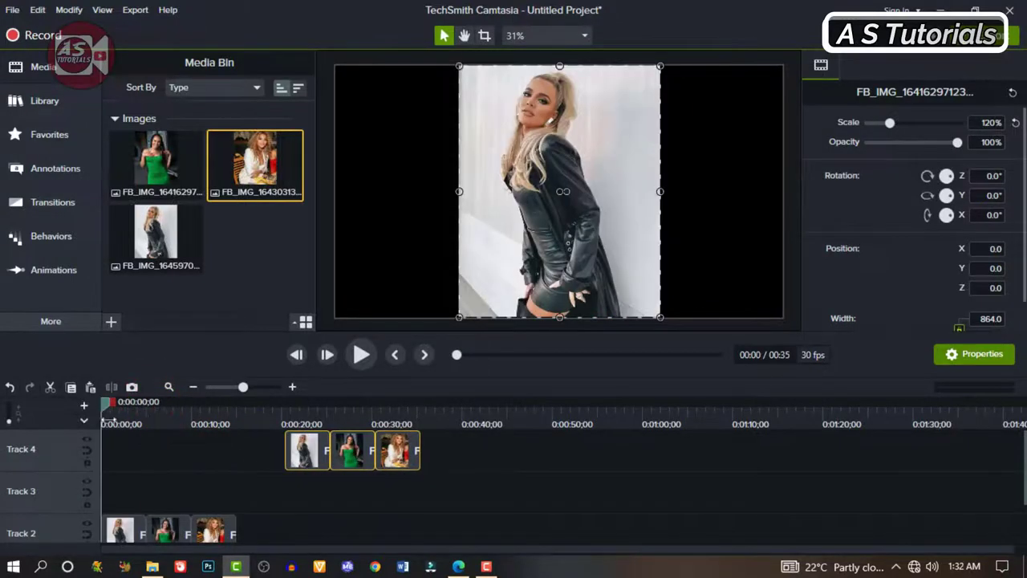
{"action": "scroll", "coordinate": [139, 457], "scroll_direction": "down", "scroll_amount": 1}
{"action": "left_click", "coordinate": [115, 498]}
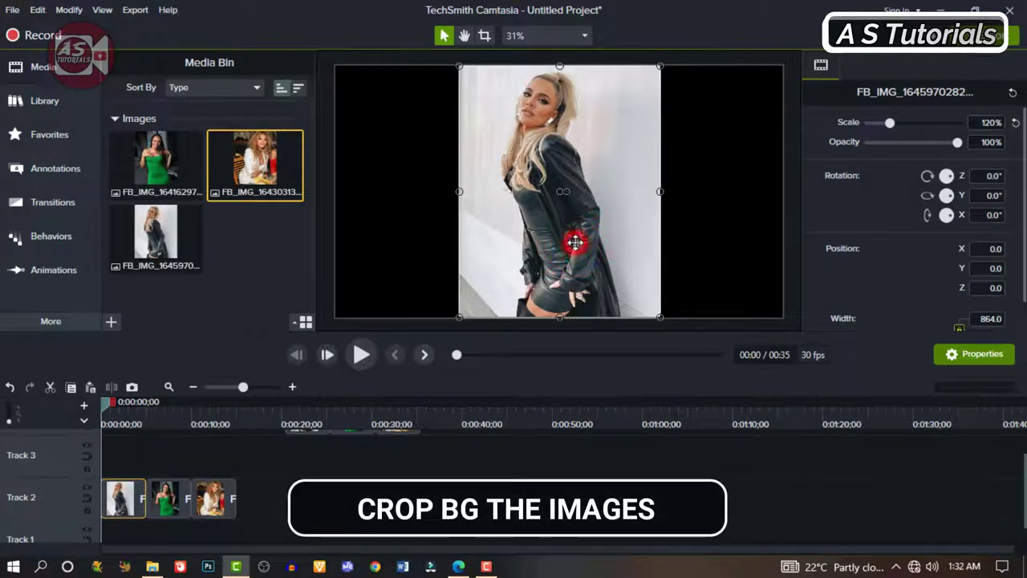
{"action": "left_click_drag", "start_coordinate": [622, 226], "coordinate": [779, 310]}
{"action": "left_click_drag", "start_coordinate": [709, 281], "coordinate": [711, 267]}
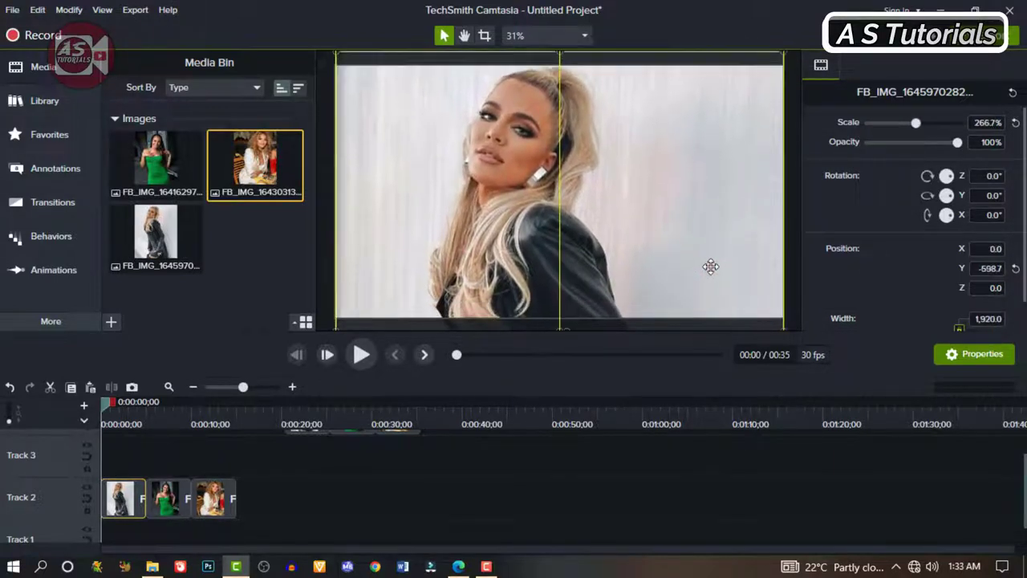
Enlarge the green-dress image on Track 2 to fill the canvas width and shift it down to frame the face.
{"action": "left_click", "coordinate": [166, 414]}
{"action": "left_click", "coordinate": [165, 498]}
{"action": "left_click_drag", "start_coordinate": [605, 232], "coordinate": [482, 232]}
{"action": "left_click_drag", "start_coordinate": [536, 192], "coordinate": [783, 192]}
{"action": "left_click_drag", "start_coordinate": [631, 60], "coordinate": [631, 136]}
Enlarge the third image on Track 2 to 266.7% and move it down to Y about -622.6 to frame the face.
{"action": "left_click", "coordinate": [221, 413]}
{"action": "left_click", "coordinate": [212, 497]}
{"action": "left_click_drag", "start_coordinate": [660, 192], "coordinate": [787, 215]}
{"action": "left_click_drag", "start_coordinate": [640, 105], "coordinate": [637, 173]}
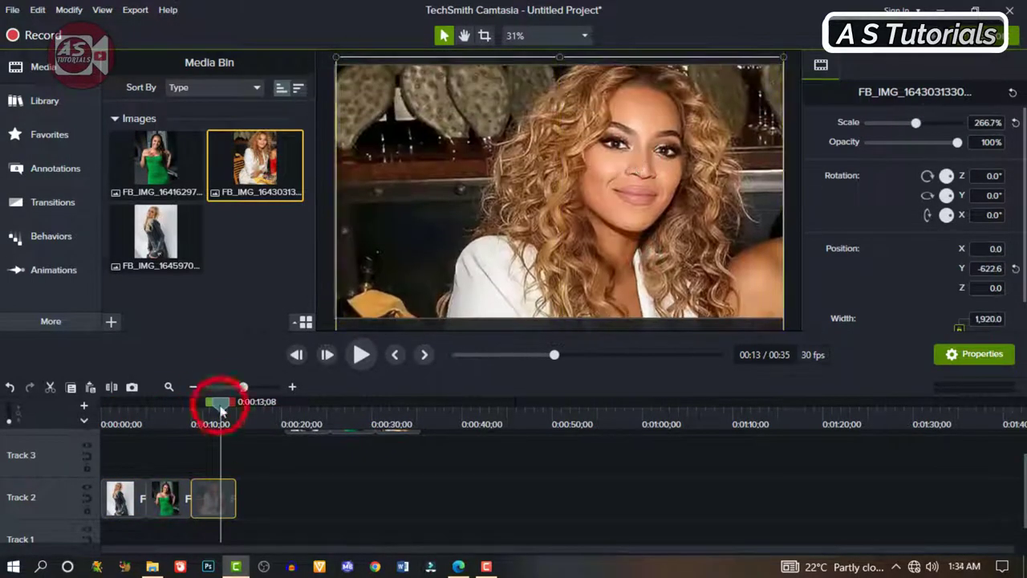
Add a Blur annotation at the start of Track 3, above the enlarged background images.
{"action": "left_click_drag", "start_coordinate": [221, 408], "coordinate": [110, 407]}
{"action": "left_click", "coordinate": [292, 388]}
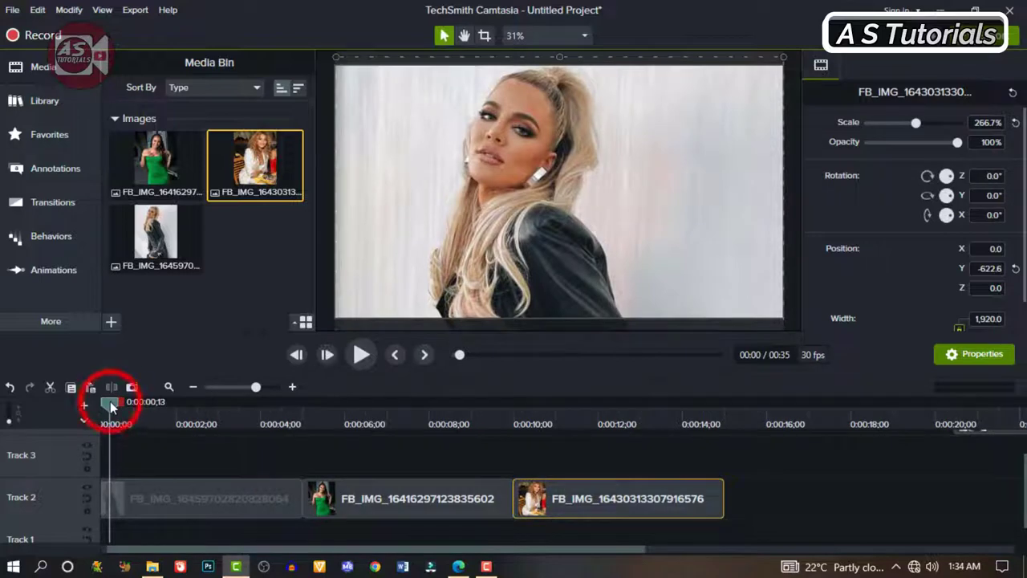
{"action": "left_click_drag", "start_coordinate": [185, 434], "coordinate": [370, 463]}
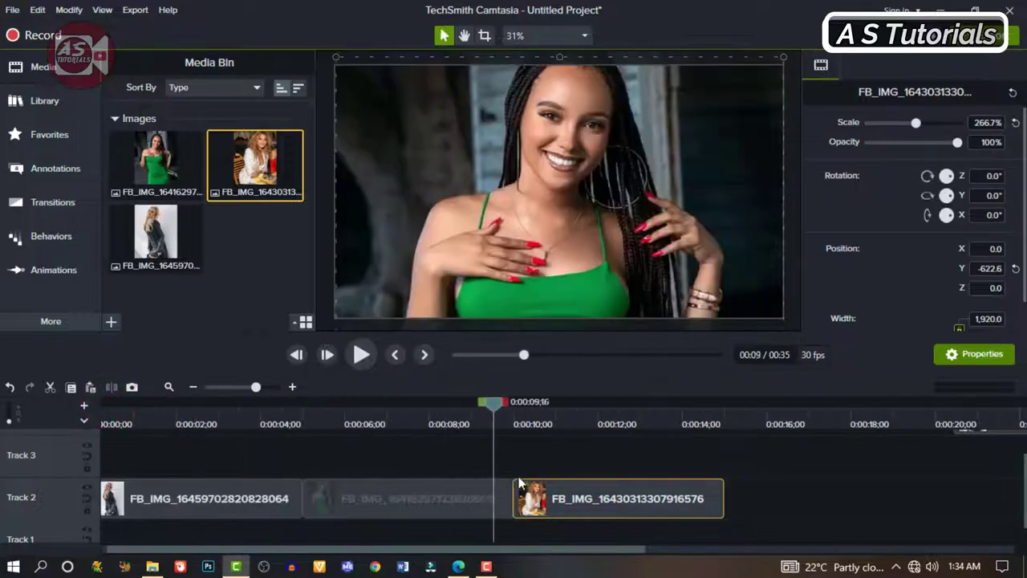
{"action": "left_click_drag", "start_coordinate": [536, 485], "coordinate": [88, 503]}
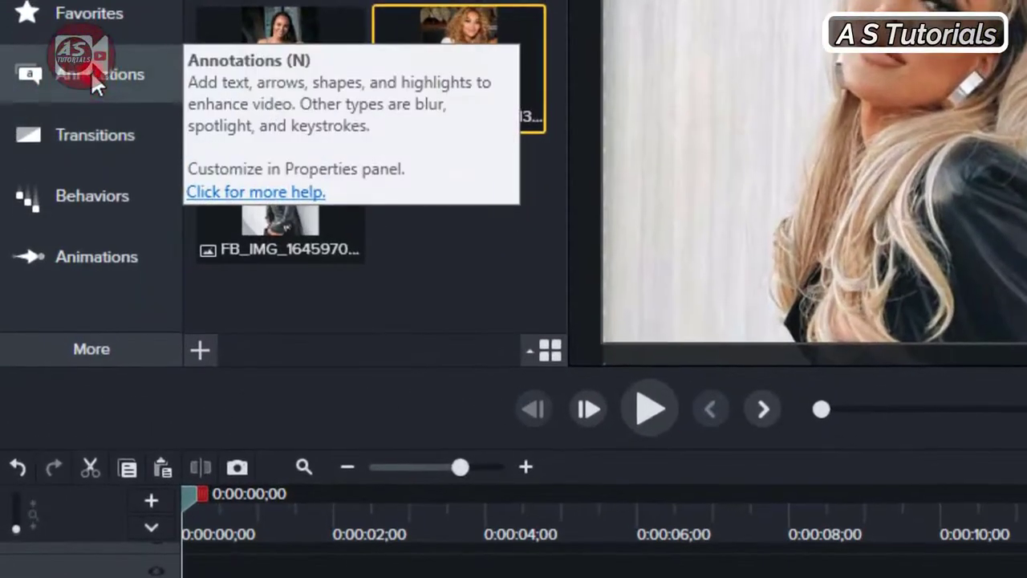
{"action": "left_click", "coordinate": [56, 122]}
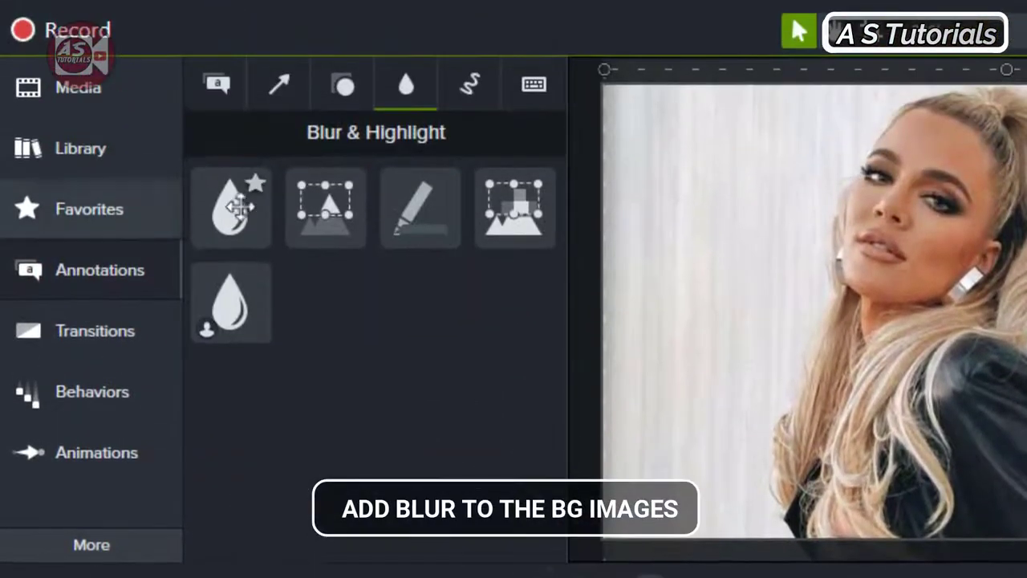
{"action": "left_click_drag", "start_coordinate": [241, 207], "coordinate": [178, 469]}
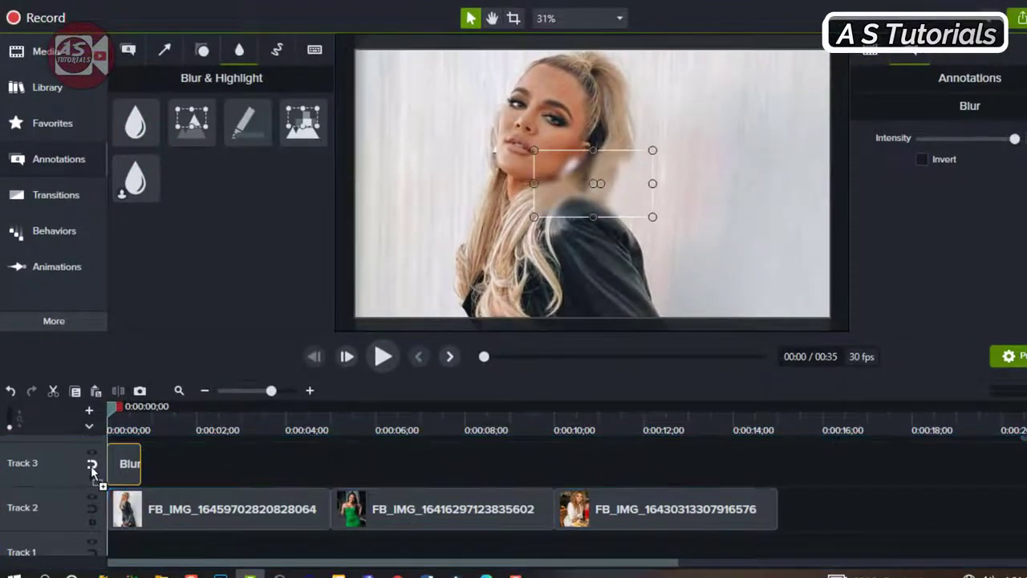
Stretch the blur region over the whole canvas and extend its clip across all three background images.
{"action": "left_click", "coordinate": [532, 218]}
{"action": "left_click_drag", "start_coordinate": [534, 217], "coordinate": [359, 325]}
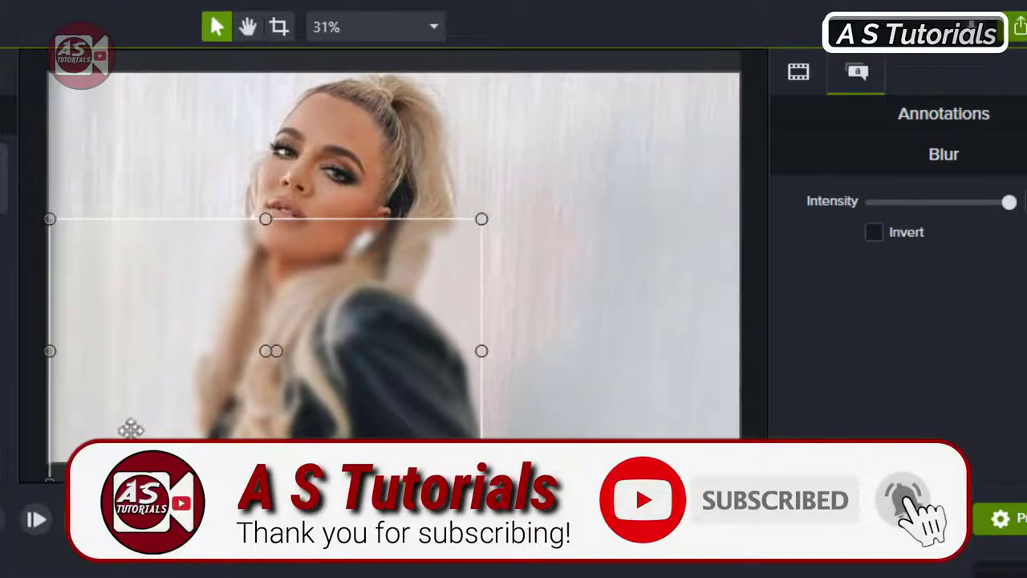
{"action": "left_click_drag", "start_coordinate": [482, 222], "coordinate": [736, 77]}
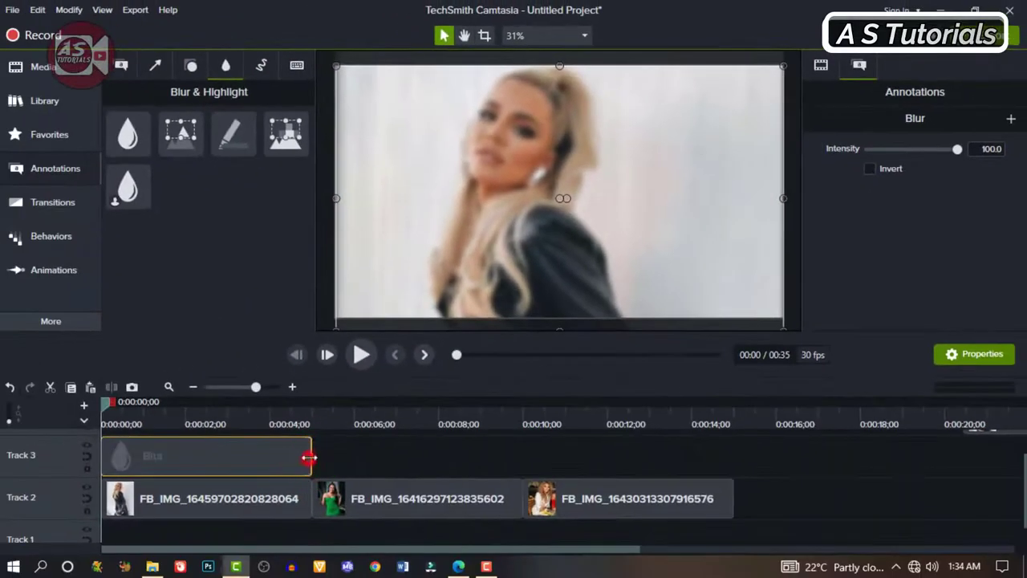
{"action": "left_click_drag", "start_coordinate": [309, 456], "coordinate": [736, 471]}
Apply the Scale Up animation to the first background image on Track 2 and lengthen it to the clip's end.
{"action": "left_click", "coordinate": [318, 465]}
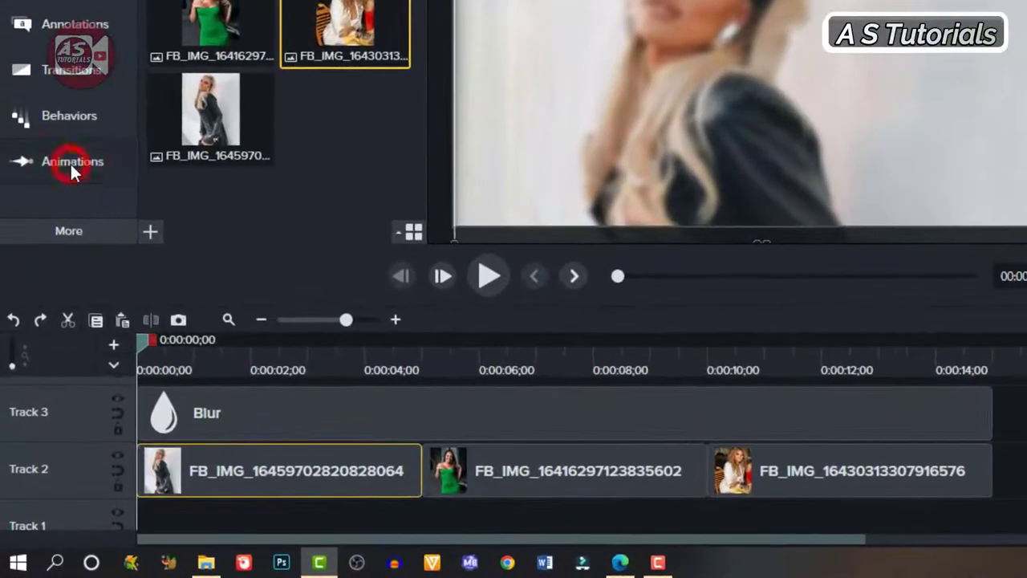
{"action": "left_click", "coordinate": [70, 161]}
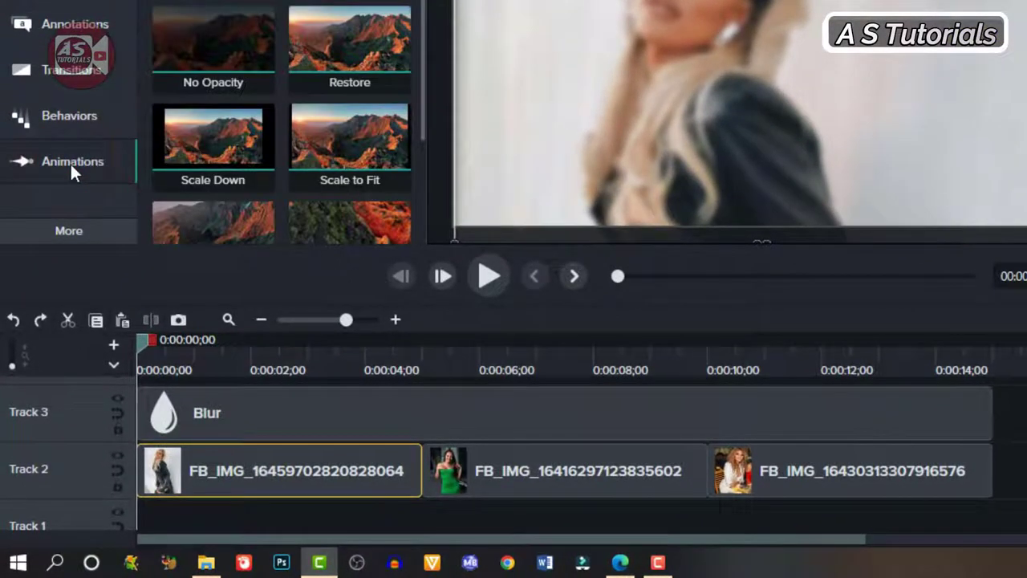
{"action": "scroll", "coordinate": [220, 80], "scroll_direction": "down", "scroll_amount": 2}
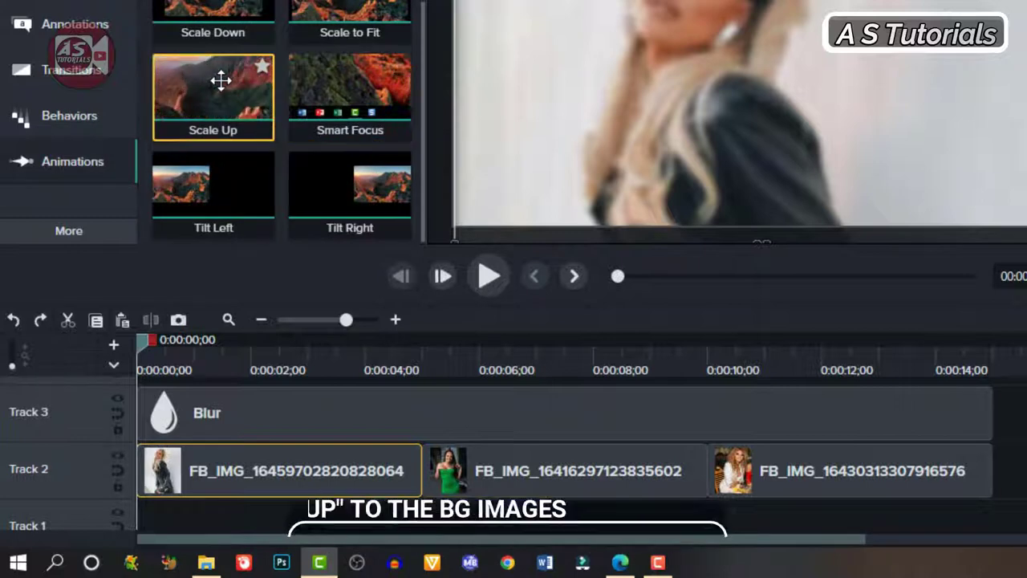
{"action": "left_click", "coordinate": [221, 80]}
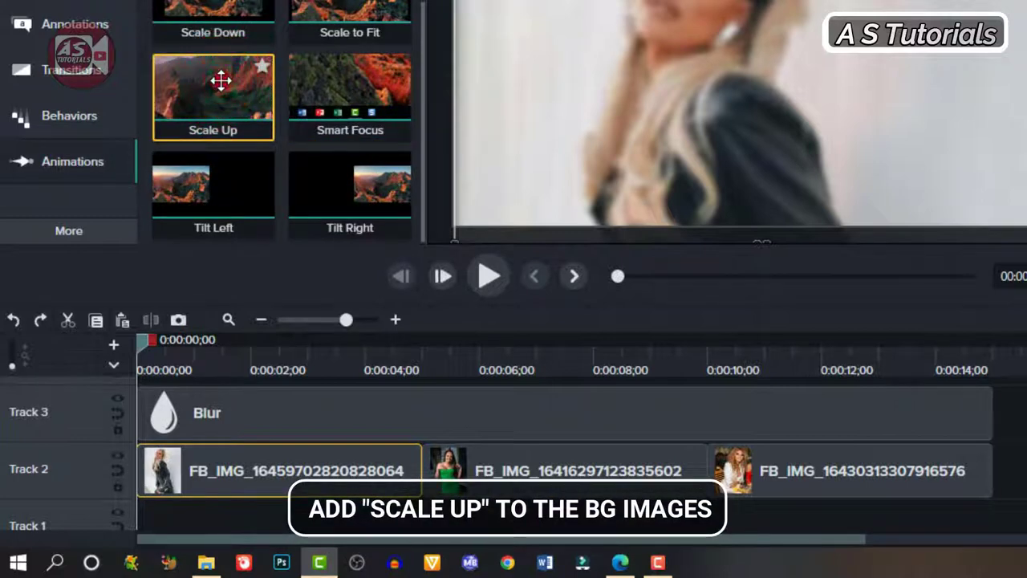
{"action": "left_click_drag", "start_coordinate": [220, 80], "coordinate": [183, 474]}
{"action": "left_click_drag", "start_coordinate": [193, 343], "coordinate": [120, 396]}
{"action": "left_click", "coordinate": [192, 472]}
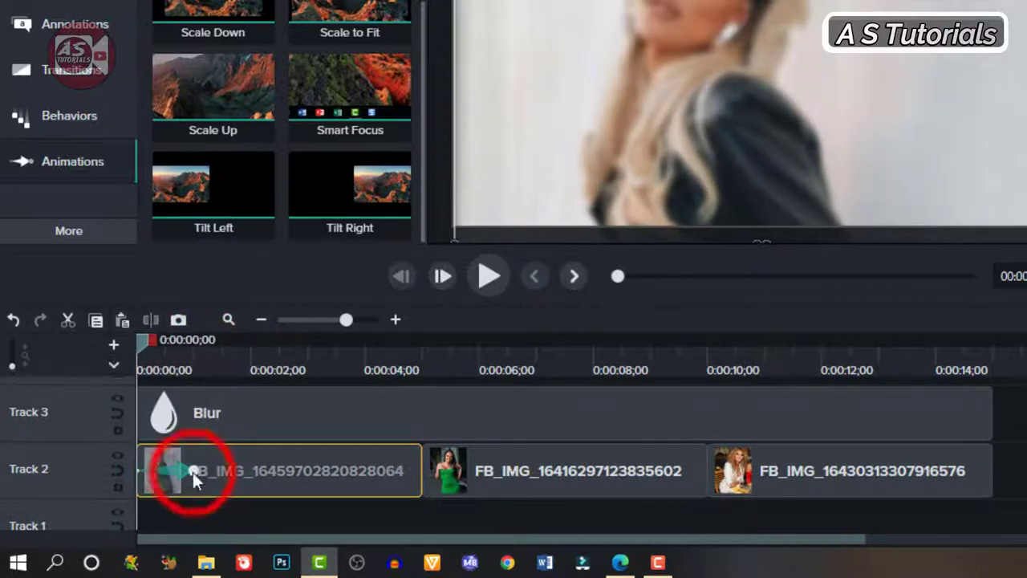
{"action": "left_click_drag", "start_coordinate": [193, 471], "coordinate": [409, 468]}
Play the timeline from the start to check the zoom on the first blurred background image.
{"action": "left_click", "coordinate": [370, 415]}
{"action": "left_click_drag", "start_coordinate": [374, 339], "coordinate": [140, 388]}
{"action": "key", "text": "space"}
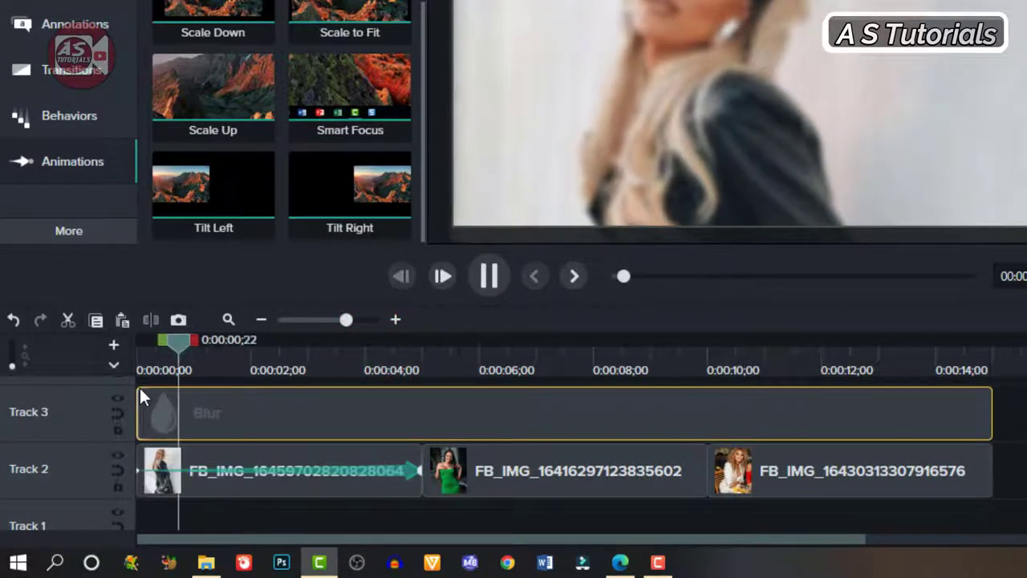
{"action": "left_click", "coordinate": [365, 486]}
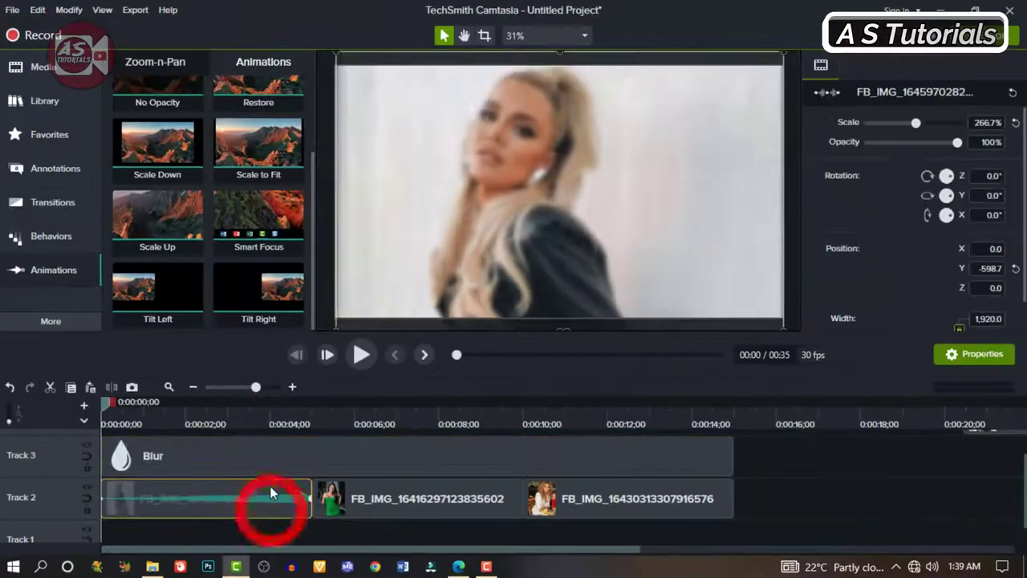
{"action": "key", "text": "space"}
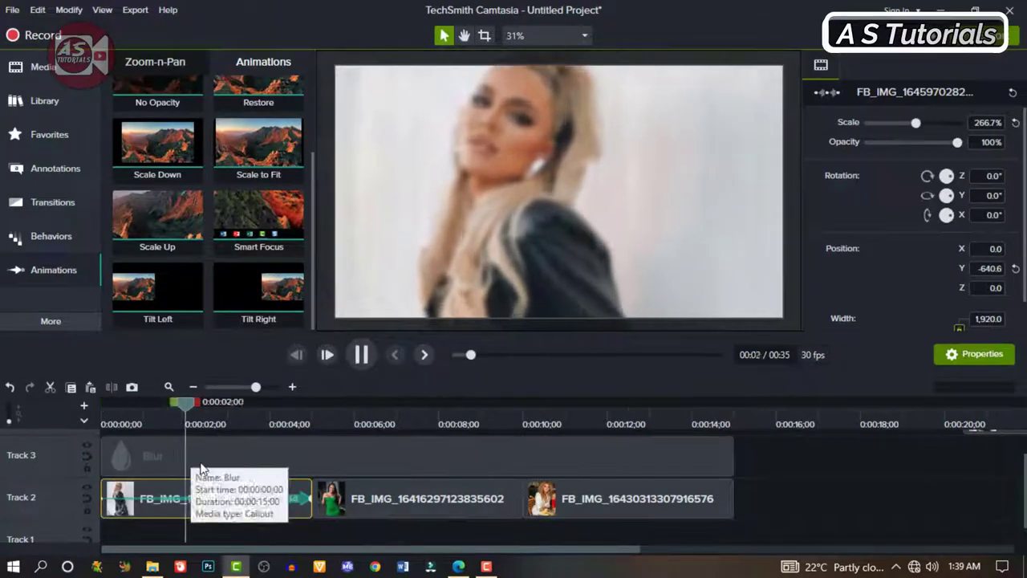
{"action": "key", "text": "space"}
Apply Scale Up to the other two background images, lengthen the animations to nearly full clip duration, and preview them.
{"action": "left_click_drag", "start_coordinate": [169, 224], "coordinate": [720, 498]}
{"action": "left_click", "coordinate": [177, 422]}
{"action": "key", "text": "space"}
{"action": "left_click", "coordinate": [206, 414]}
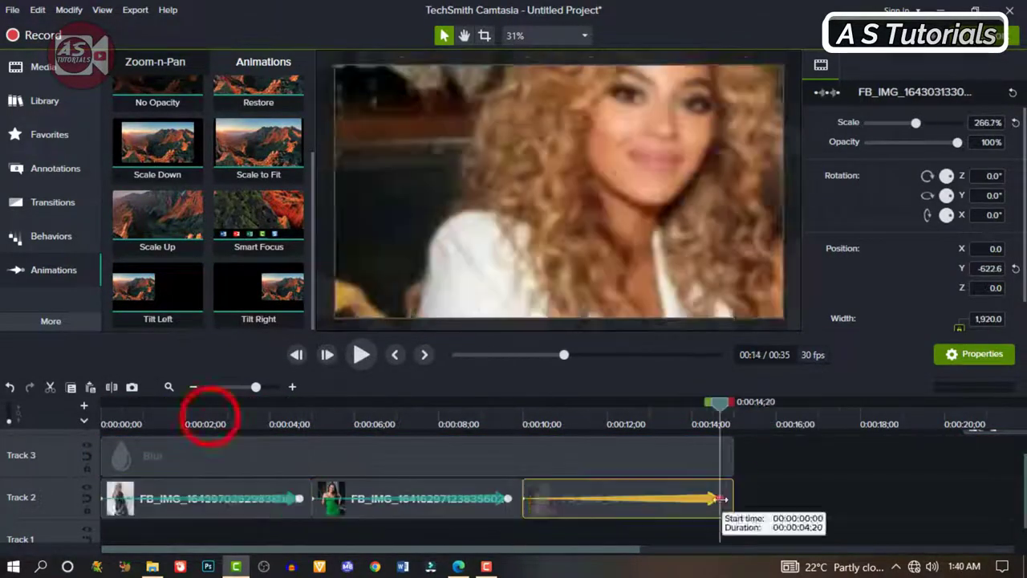
{"action": "key", "text": "space"}
Select the three image copies on Track 4 and move them together to the start of the timeline.
{"action": "scroll", "coordinate": [683, 500], "scroll_direction": "up", "scroll_amount": 1}
{"action": "left_click_drag", "start_coordinate": [603, 549], "coordinate": [966, 539]}
{"action": "left_click_drag", "start_coordinate": [927, 486], "coordinate": [430, 438]}
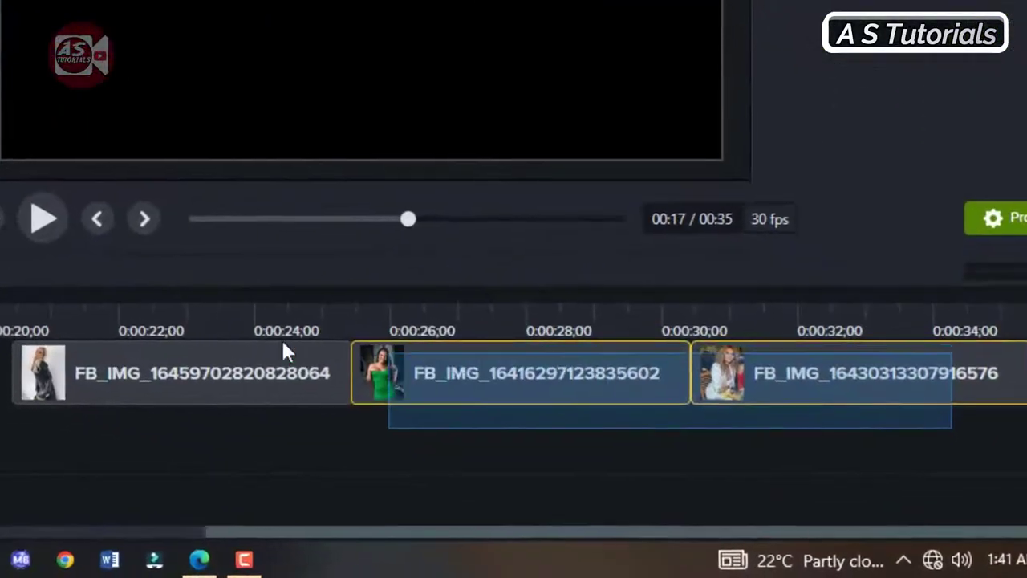
{"action": "left_click", "coordinate": [109, 269]}
{"action": "left_click", "coordinate": [109, 270]}
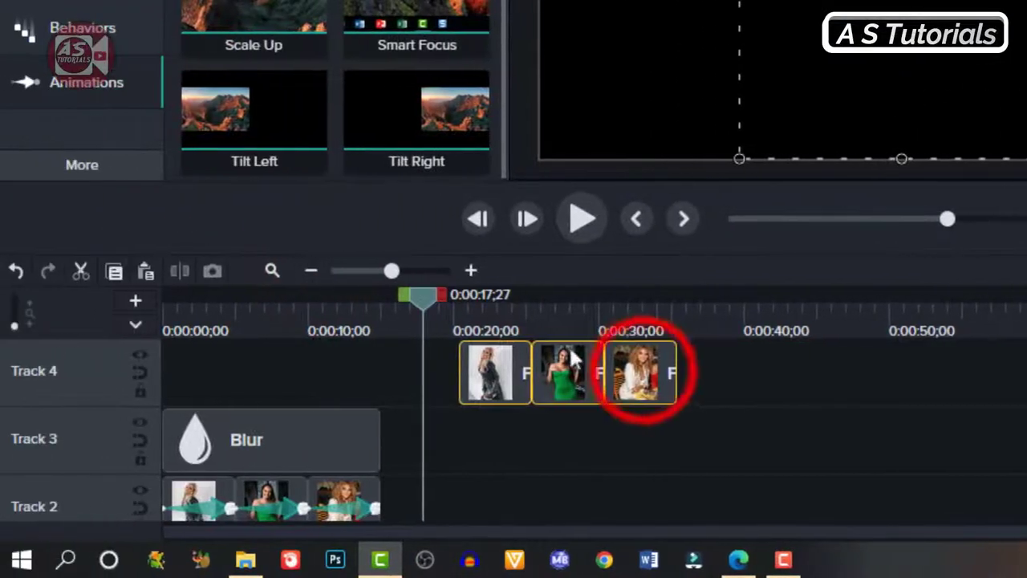
{"action": "left_click_drag", "start_coordinate": [642, 367], "coordinate": [280, 347]}
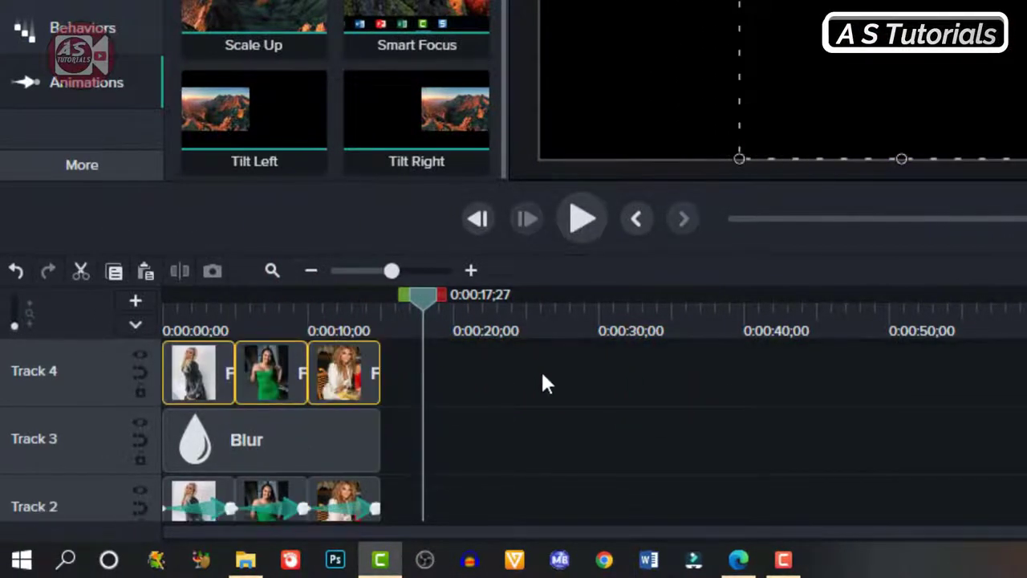
Insert a new track above Track 4.
{"action": "left_click", "coordinate": [105, 387]}
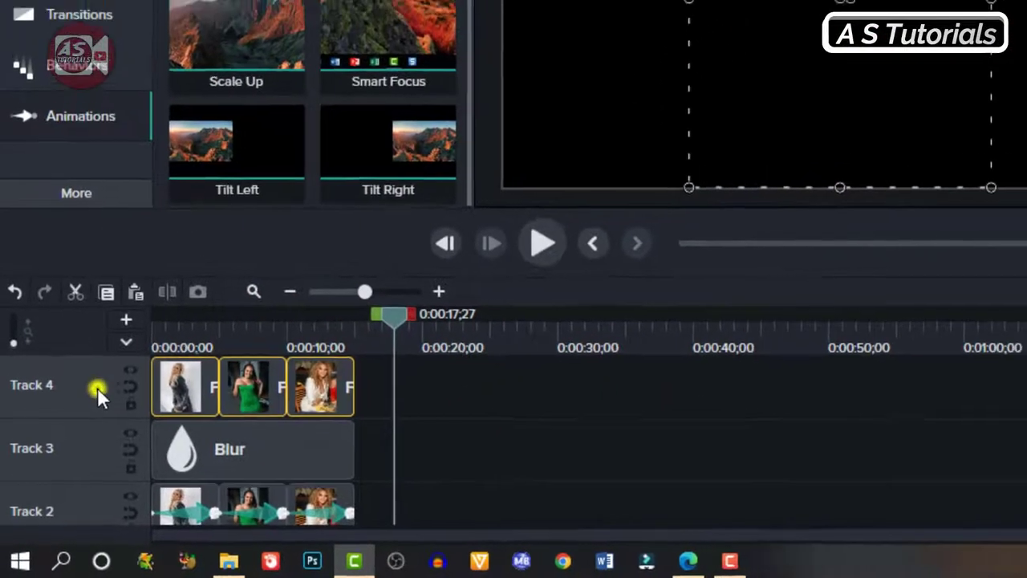
{"action": "right_click", "coordinate": [97, 386]}
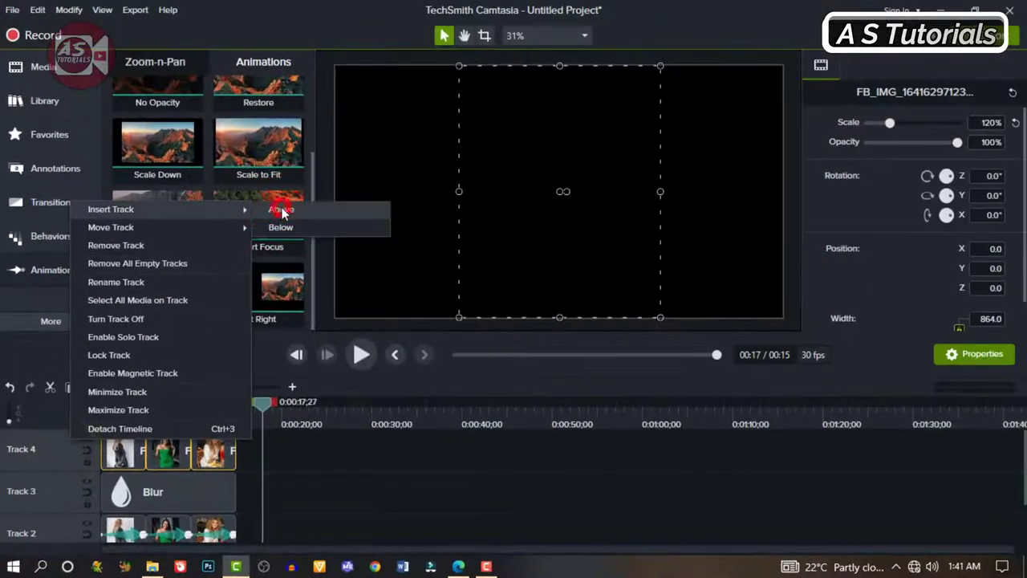
{"action": "left_click", "coordinate": [281, 210]}
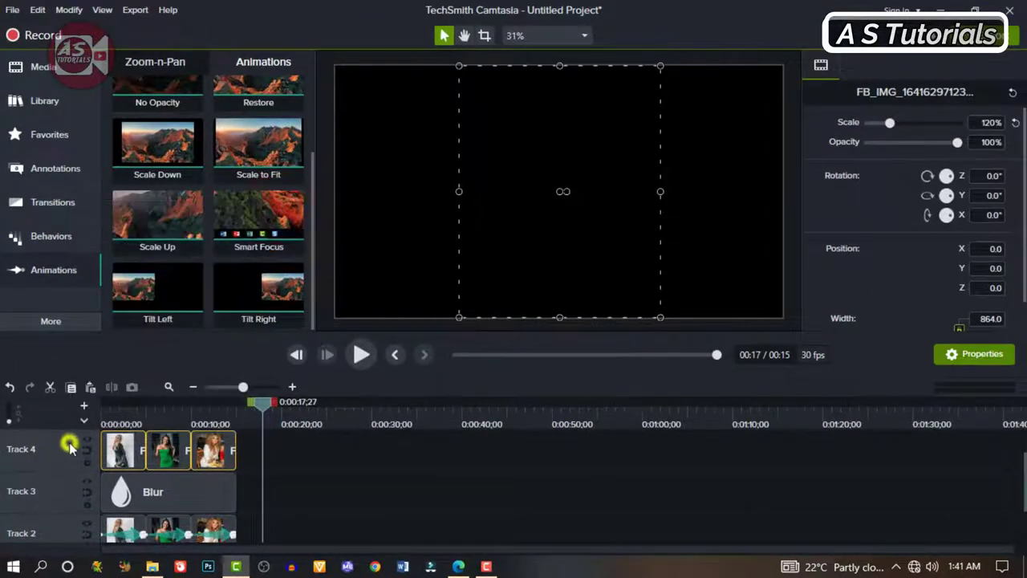
Insert another track above Track 4 and move the second and third images to the start of Tracks 5 and 6.
{"action": "right_click", "coordinate": [69, 447]}
{"action": "mouse_move", "coordinate": [236, 200]}
{"action": "left_click", "coordinate": [279, 200]}
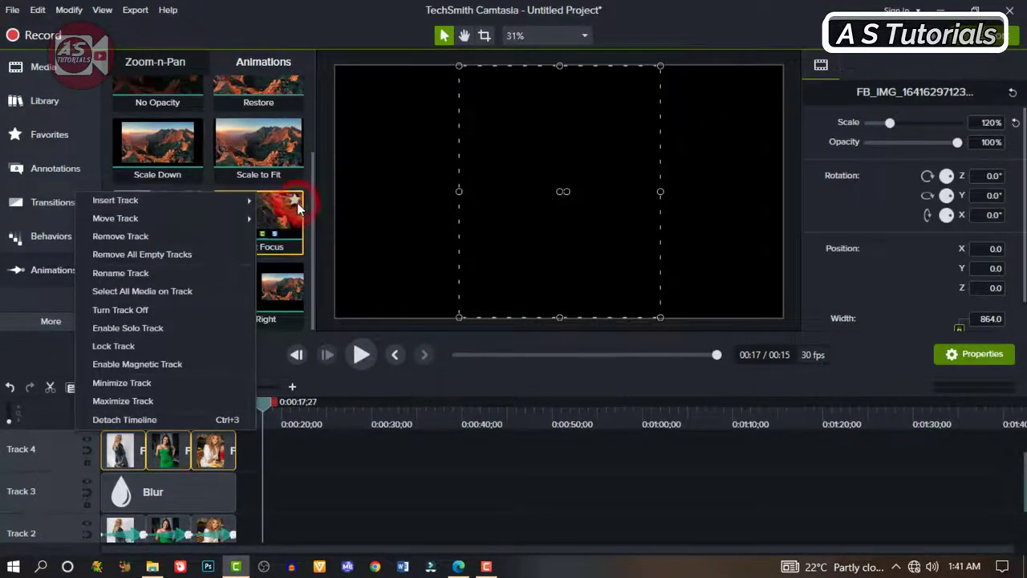
{"action": "left_click", "coordinate": [169, 532]}
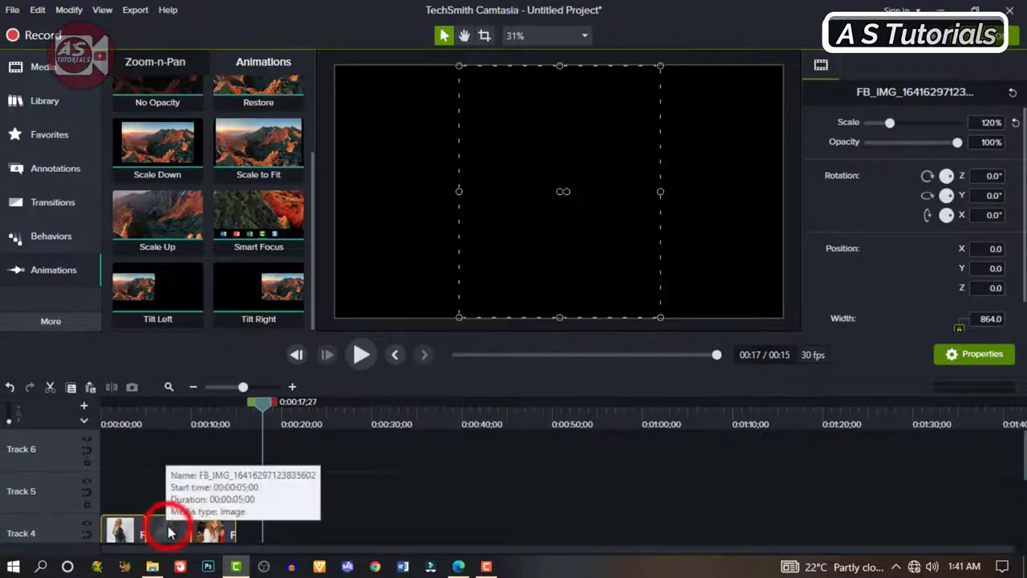
{"action": "left_click_drag", "start_coordinate": [168, 526], "coordinate": [115, 488]}
{"action": "left_click", "coordinate": [346, 493]}
{"action": "left_click_drag", "start_coordinate": [211, 528], "coordinate": [200, 455]}
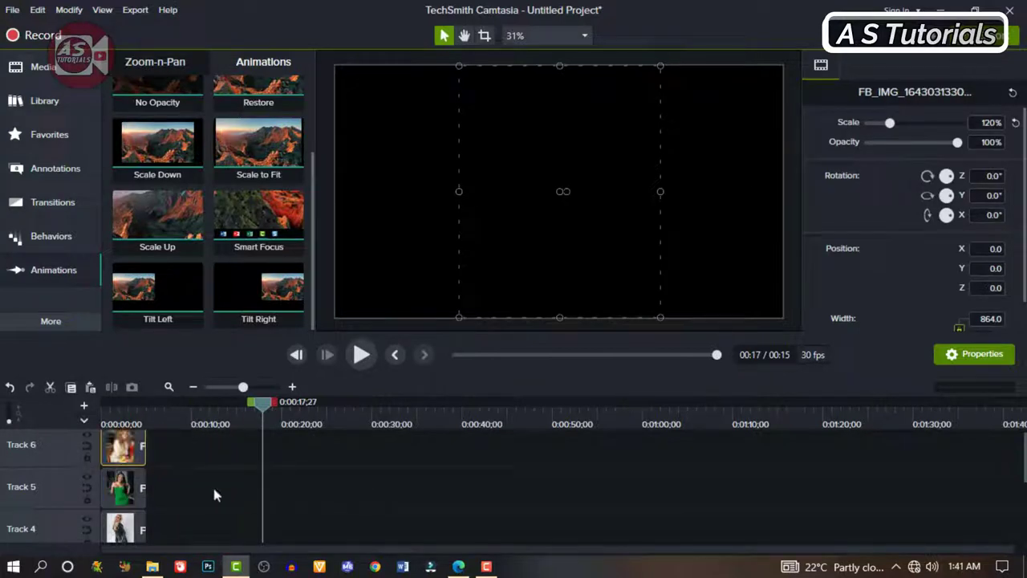
Return the playhead to the timeline start and set the scale of the images on Tracks 4, 5 and 6 to 100%.
{"action": "scroll", "coordinate": [213, 488], "scroll_direction": "down", "scroll_amount": 3}
{"action": "scroll", "coordinate": [213, 488], "scroll_direction": "up", "scroll_amount": 2}
{"action": "left_click_drag", "start_coordinate": [180, 411], "coordinate": [63, 450]}
{"action": "left_click", "coordinate": [291, 387]}
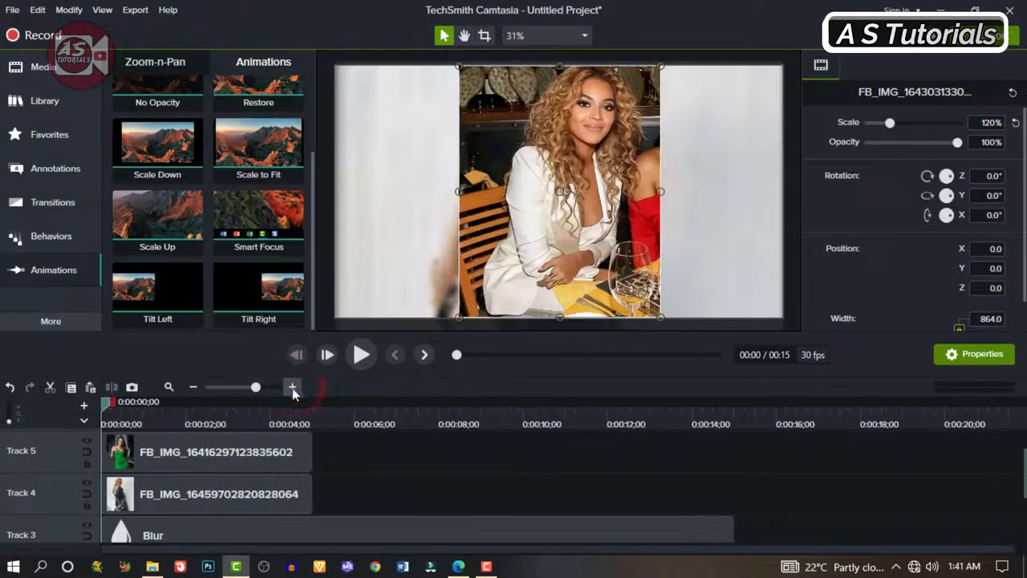
{"action": "scroll", "coordinate": [382, 482], "scroll_direction": "down", "scroll_amount": 2}
{"action": "scroll", "coordinate": [383, 477], "scroll_direction": "up", "scroll_amount": 2}
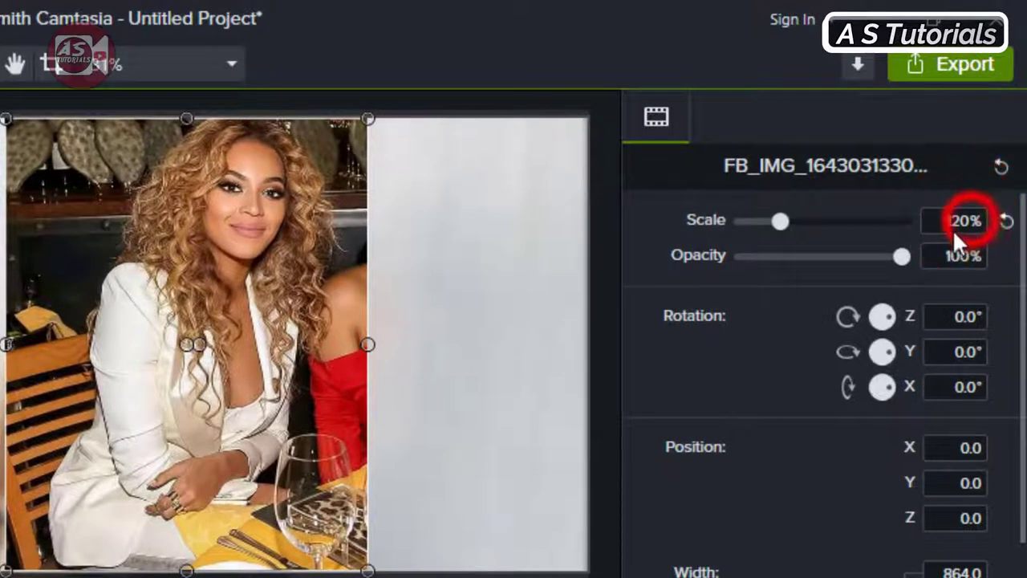
{"action": "left_click", "coordinate": [970, 219]}
{"action": "type", "text": "10"}
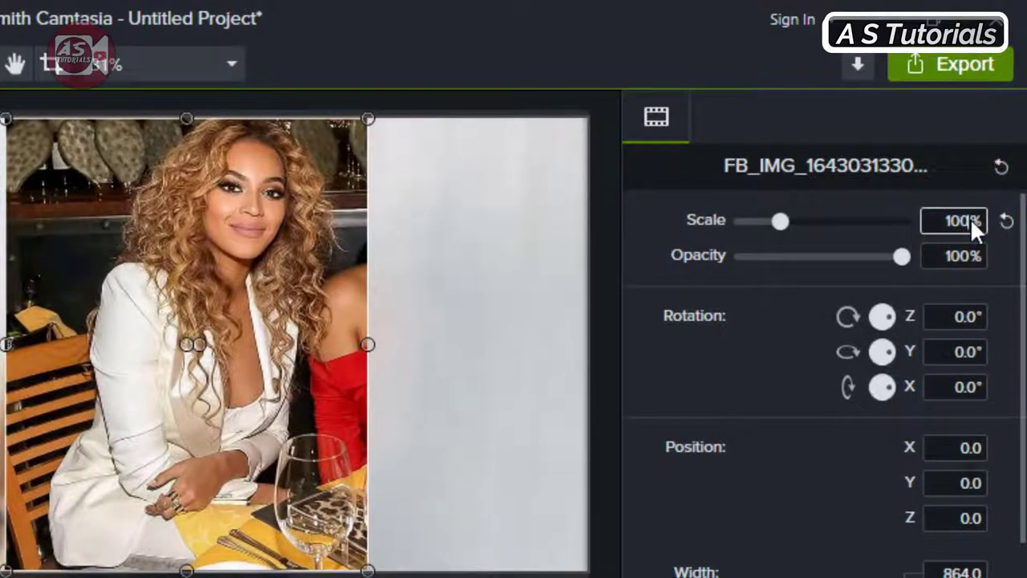
{"action": "type", "text": "0"}
{"action": "left_click", "coordinate": [450, 426]}
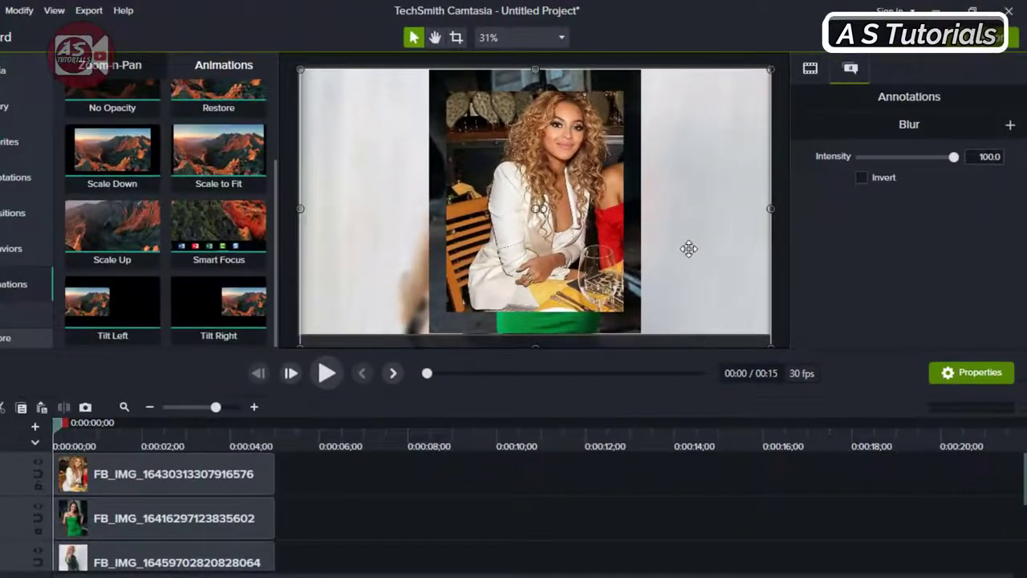
{"action": "left_click", "coordinate": [963, 195]}
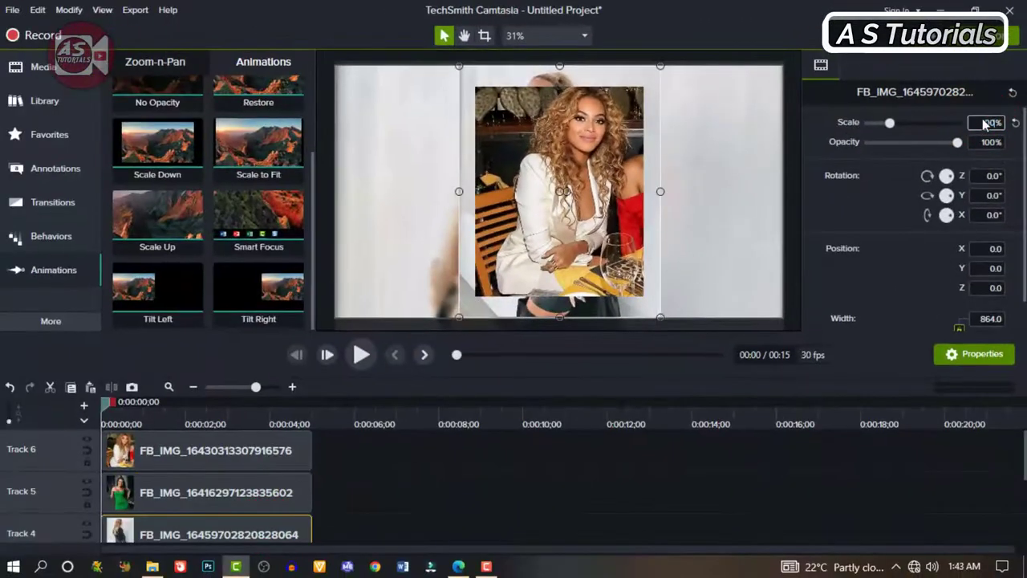
{"action": "key", "text": "Return"}
Add a Border visual effect with thickness 10 and a Corner Rounding effect to the image on Track 6.
{"action": "left_click", "coordinate": [271, 440]}
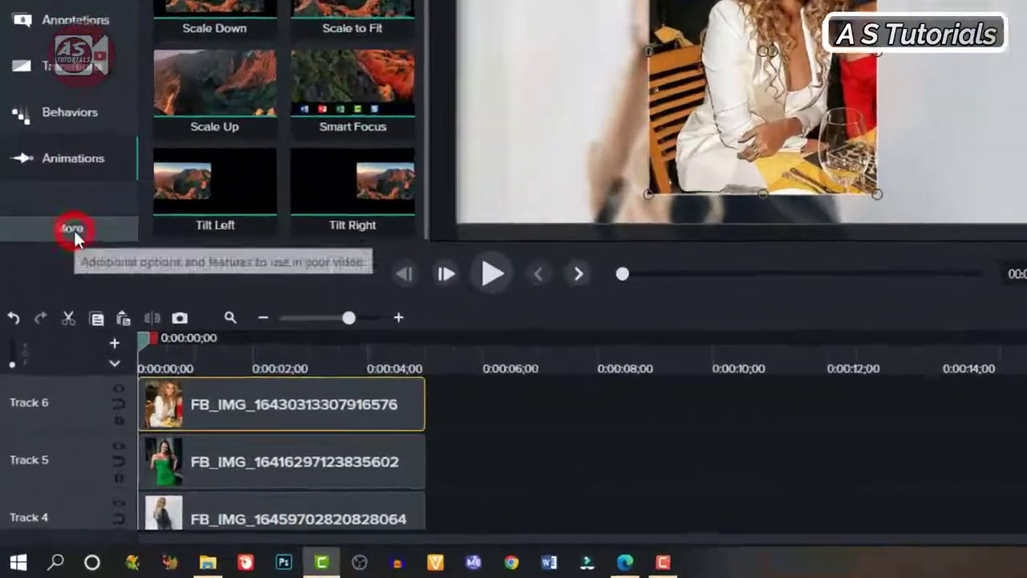
{"action": "left_click", "coordinate": [74, 229]}
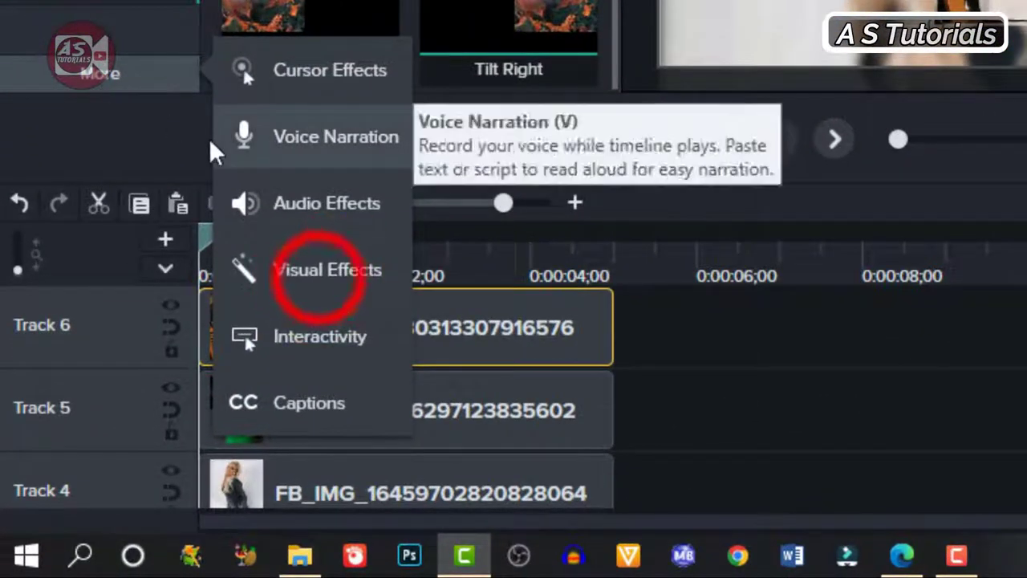
{"action": "left_click", "coordinate": [319, 272]}
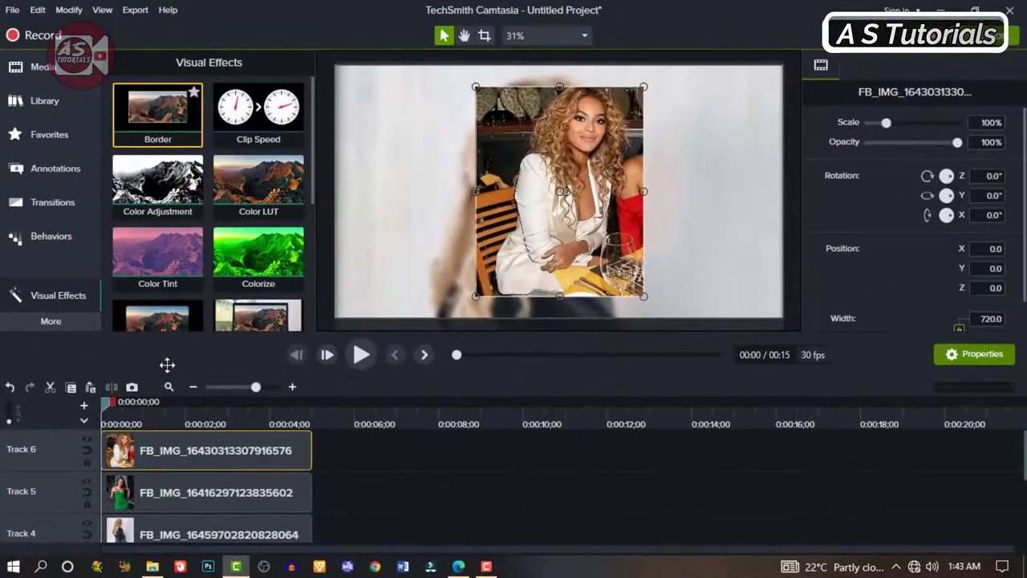
{"action": "key", "text": "ctrl+a"}
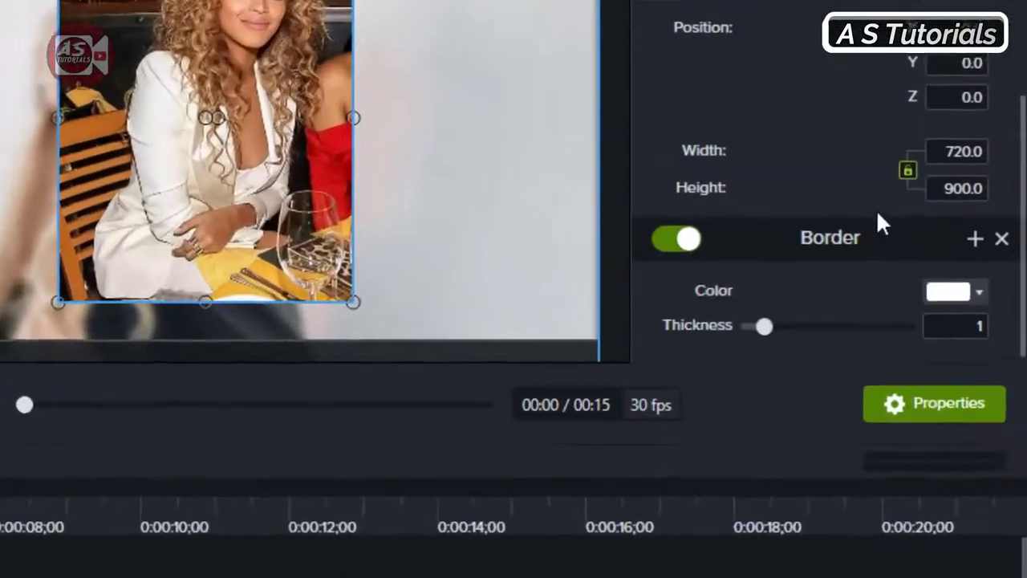
{"action": "left_click_drag", "start_coordinate": [764, 326], "coordinate": [802, 325]}
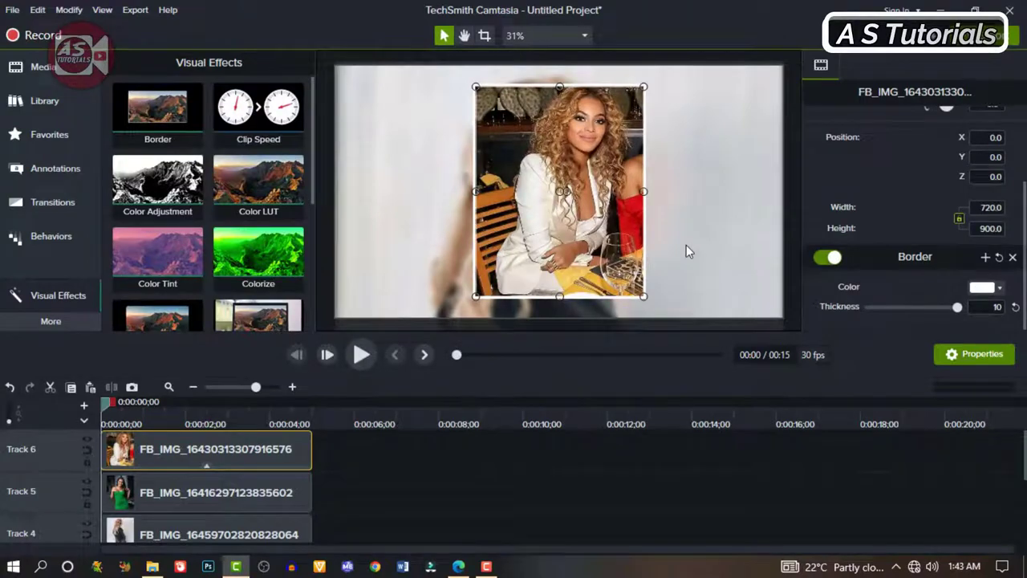
{"action": "scroll", "coordinate": [158, 201], "scroll_direction": "down", "scroll_amount": 2}
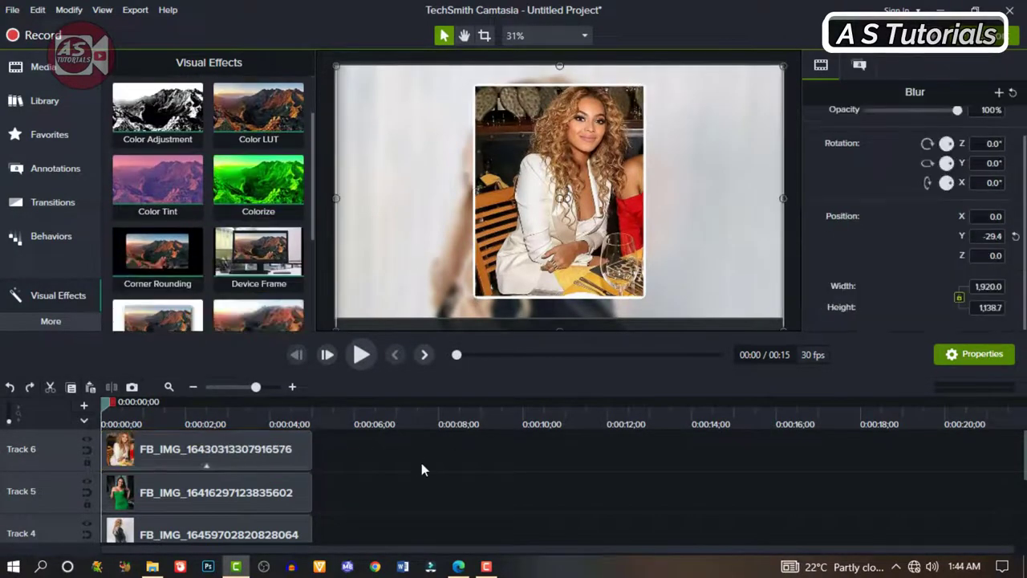
Extend the images on Tracks 4, 5 and 6 so they end together with the Blur clip.
{"action": "scroll", "coordinate": [422, 463], "scroll_direction": "down", "scroll_amount": 3}
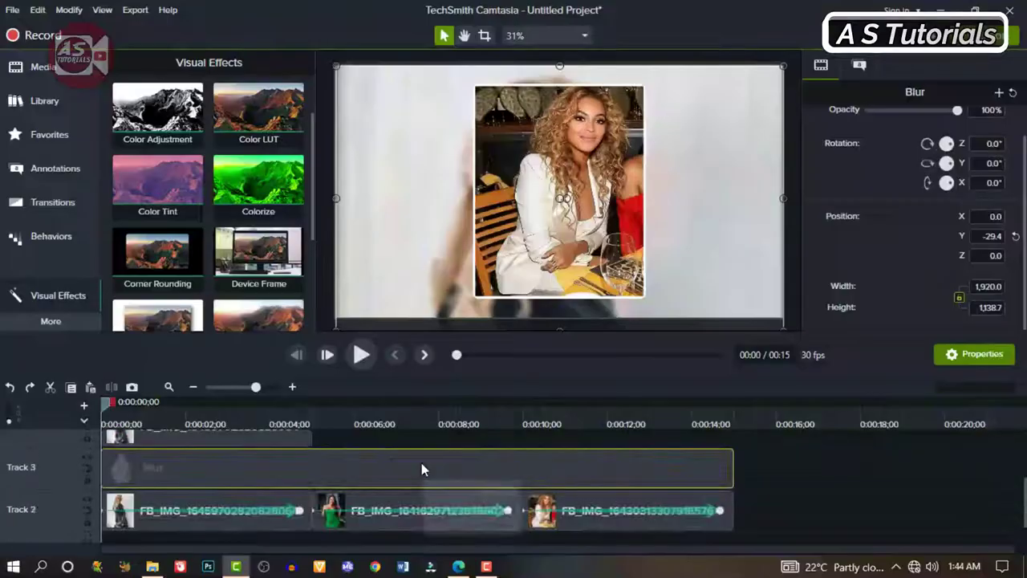
{"action": "scroll", "coordinate": [421, 463], "scroll_direction": "up", "scroll_amount": 1}
{"action": "scroll", "coordinate": [421, 463], "scroll_direction": "up", "scroll_amount": 2}
{"action": "left_click", "coordinate": [323, 528]}
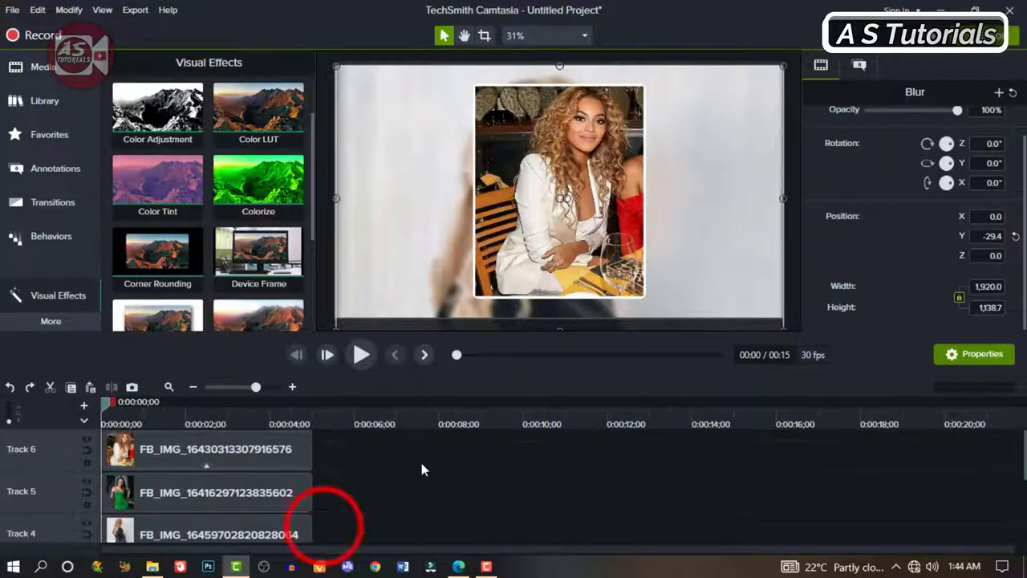
{"action": "left_click_drag", "start_coordinate": [325, 529], "coordinate": [738, 431]}
{"action": "scroll", "coordinate": [732, 455], "scroll_direction": "down", "scroll_amount": 2}
{"action": "scroll", "coordinate": [730, 453], "scroll_direction": "up", "scroll_amount": 2}
{"action": "scroll", "coordinate": [727, 446], "scroll_direction": "down", "scroll_amount": 3}
{"action": "scroll", "coordinate": [746, 438], "scroll_direction": "up", "scroll_amount": 3}
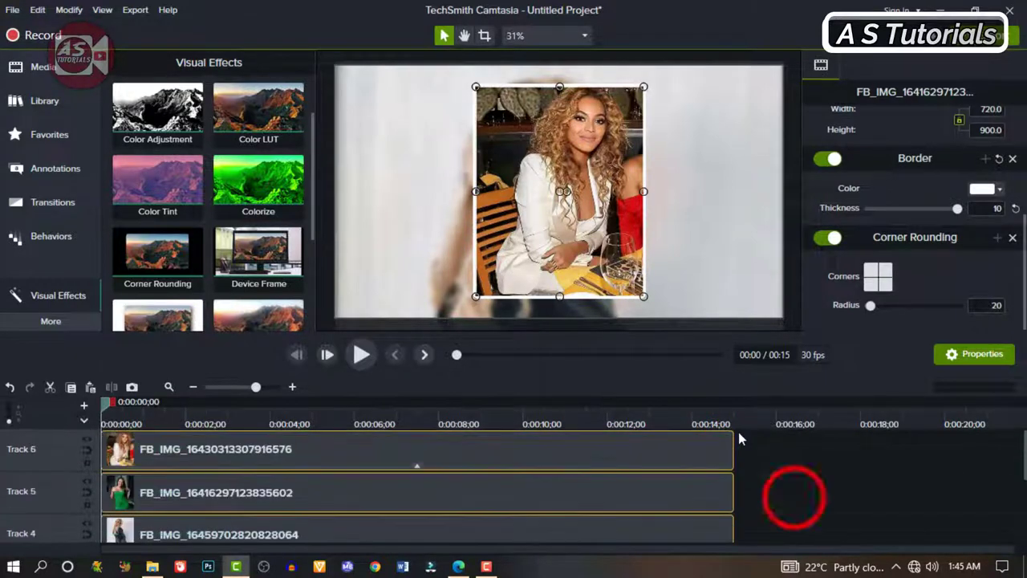
Add a Custom animation to the images on Tracks 4, 5 and 6, ending at 0:00:02;13.
{"action": "left_click", "coordinate": [215, 446]}
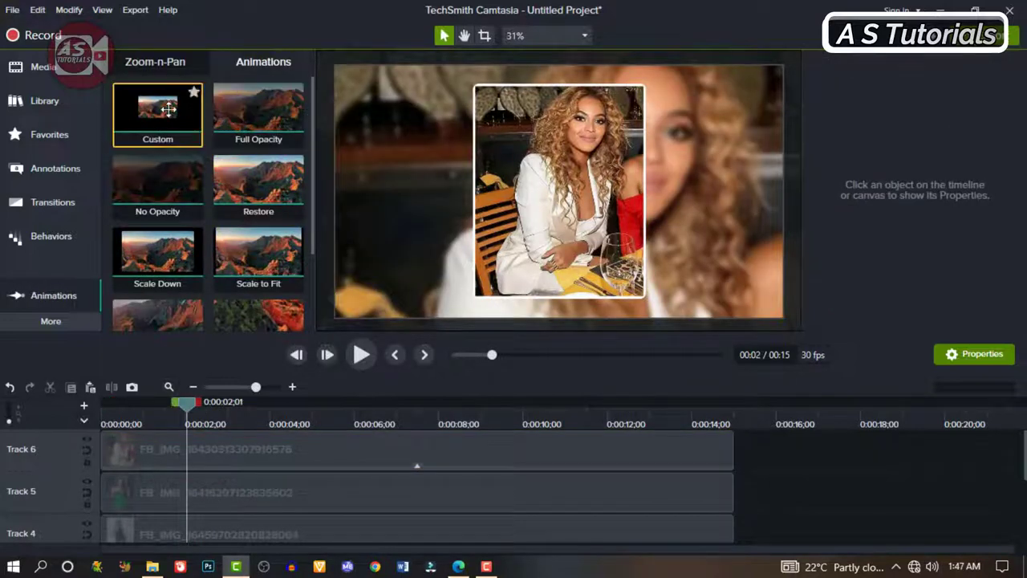
{"action": "left_click", "coordinate": [168, 110]}
{"action": "left_click_drag", "start_coordinate": [169, 110], "coordinate": [204, 455]}
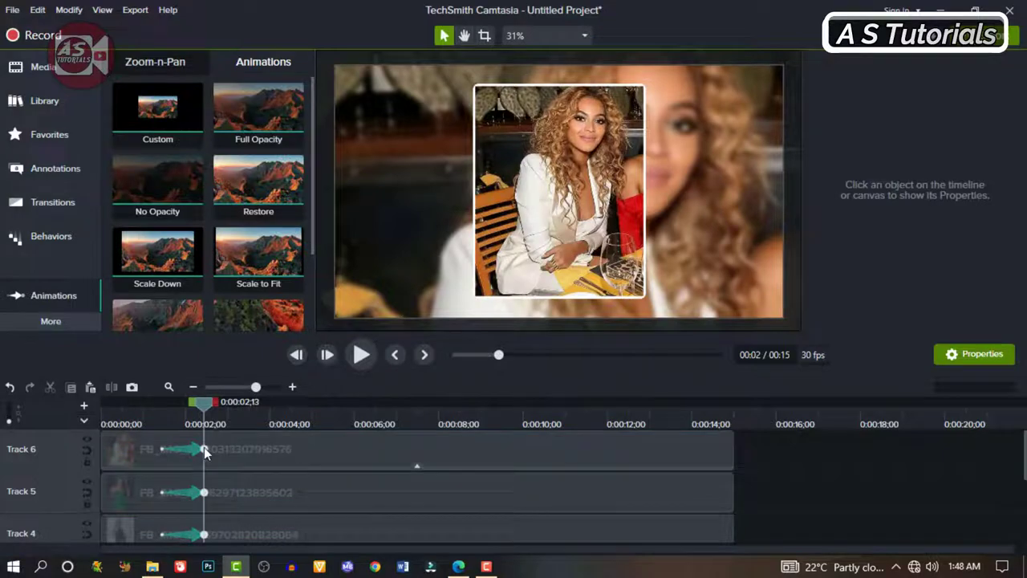
With Track 6 hidden, move the animated Track 5 image to X -600 and the Track 4 image to X 600, then show Track 6.
{"action": "left_click", "coordinate": [195, 495]}
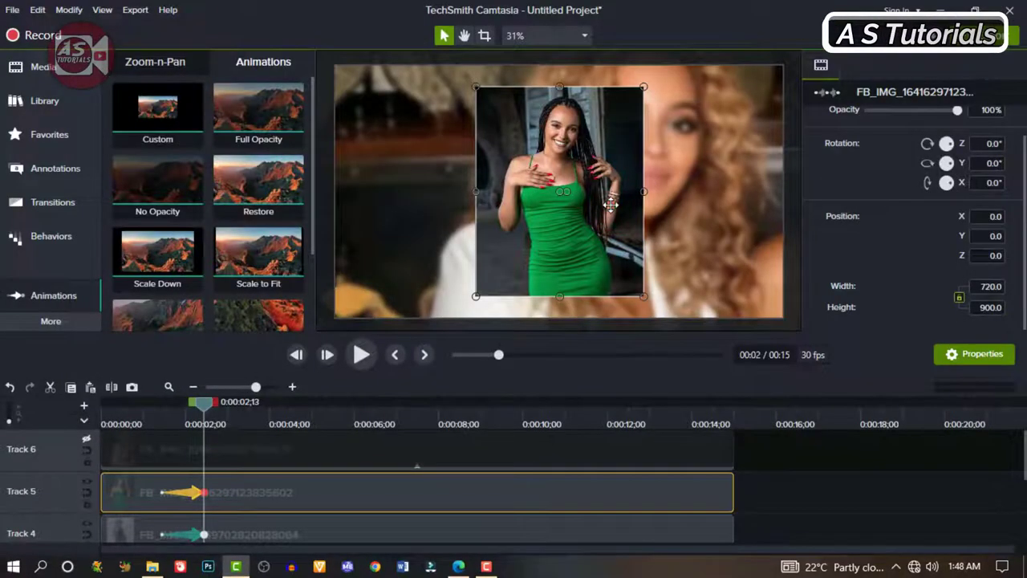
{"action": "left_click_drag", "start_coordinate": [611, 206], "coordinate": [473, 201]}
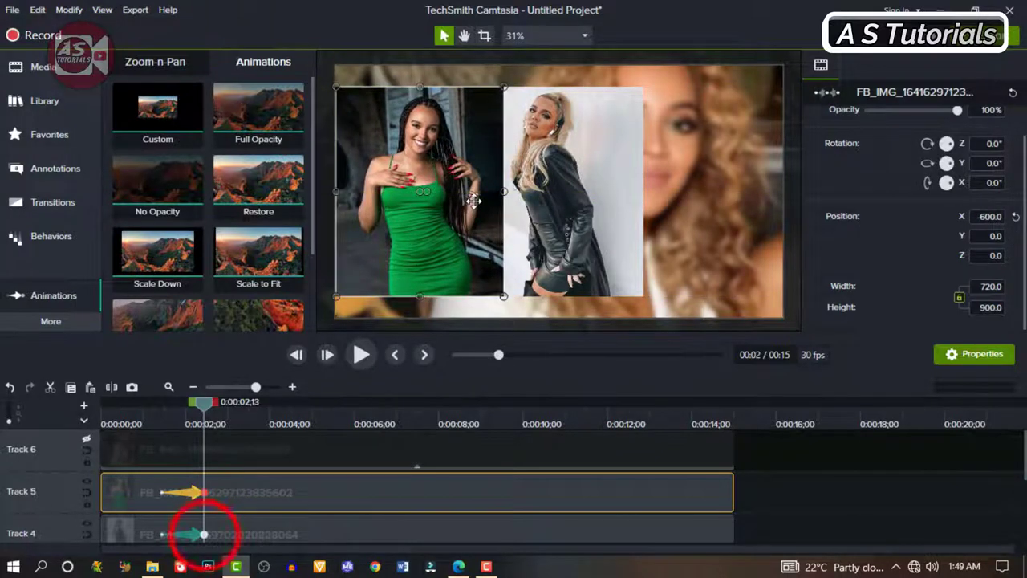
{"action": "left_click", "coordinate": [202, 534]}
{"action": "left_click", "coordinate": [545, 247]}
{"action": "left_click_drag", "start_coordinate": [546, 247], "coordinate": [683, 242]}
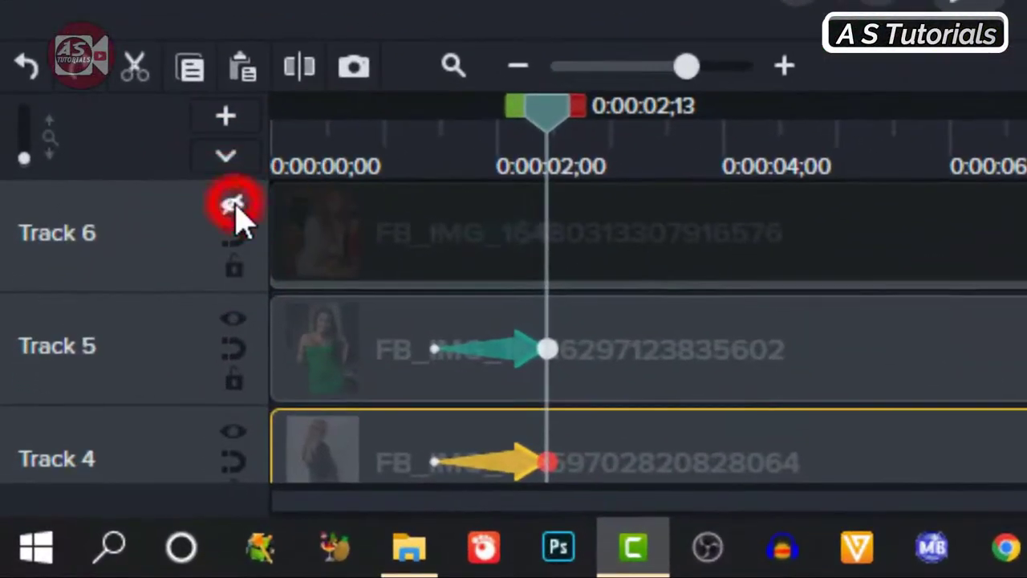
{"action": "left_click", "coordinate": [87, 439]}
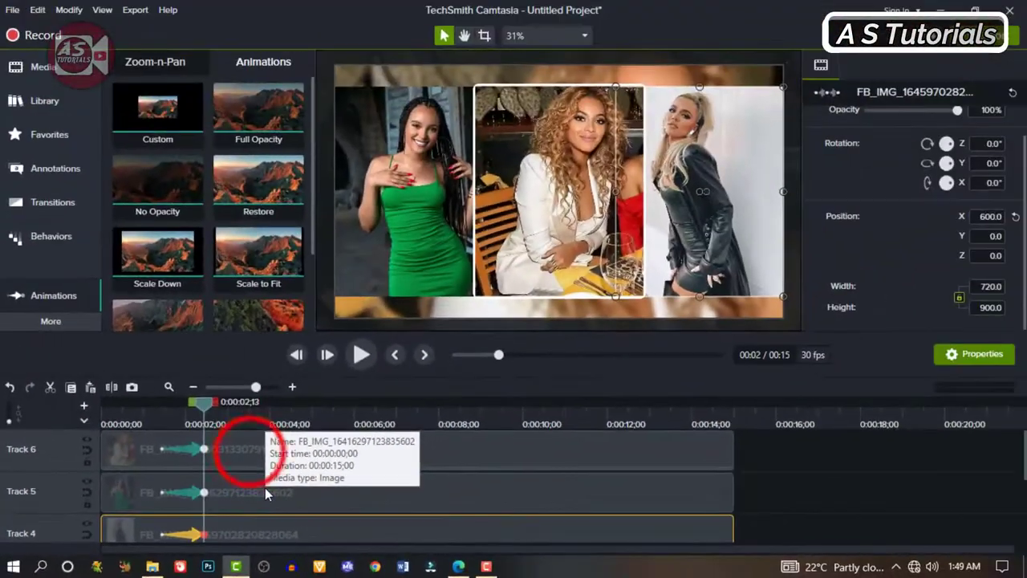
Copy the effects of the Track 6 image and paste them onto the images on Tracks 4 and 5.
{"action": "left_click", "coordinate": [250, 451]}
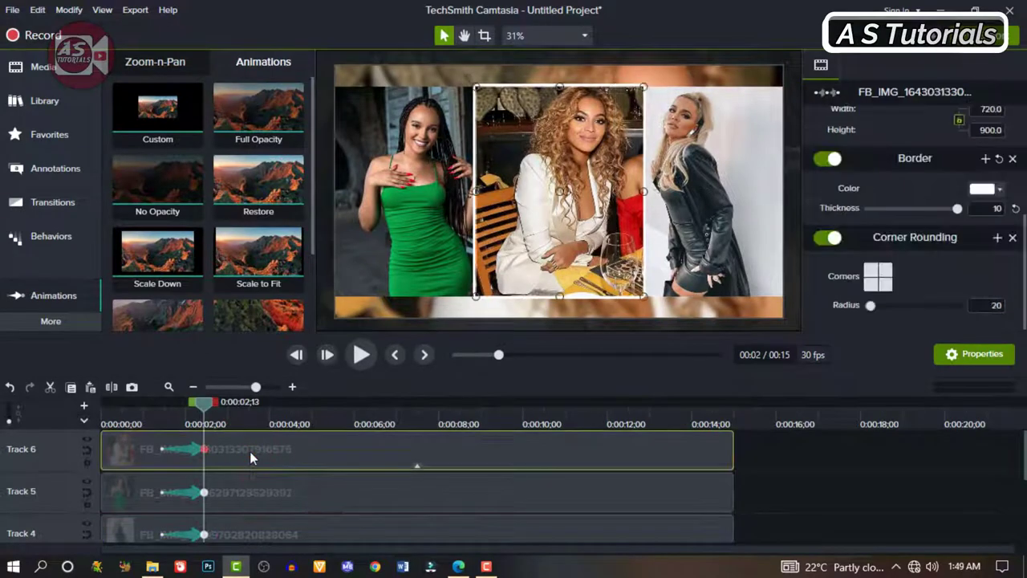
{"action": "right_click", "coordinate": [265, 455]}
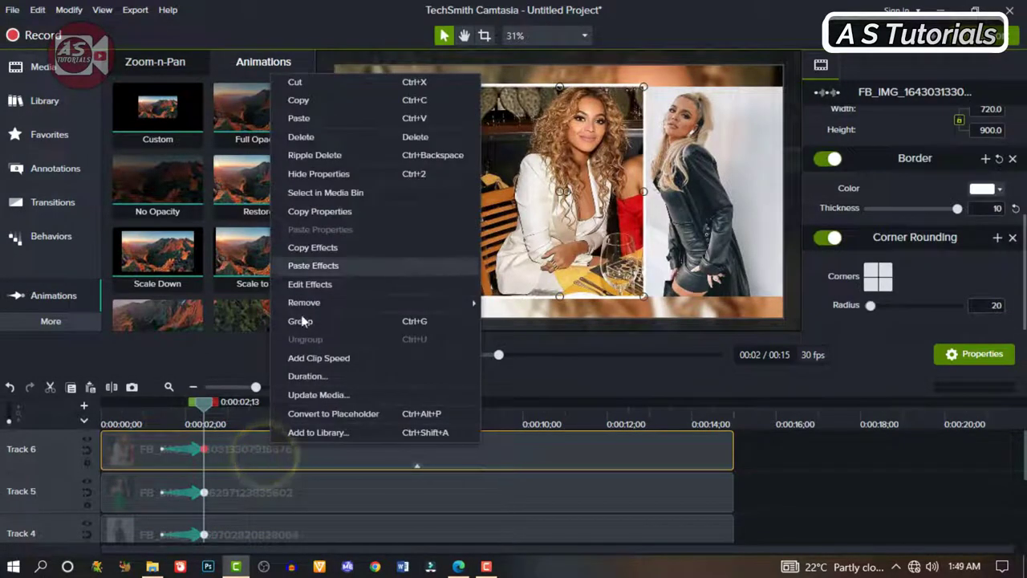
{"action": "left_click", "coordinate": [318, 249]}
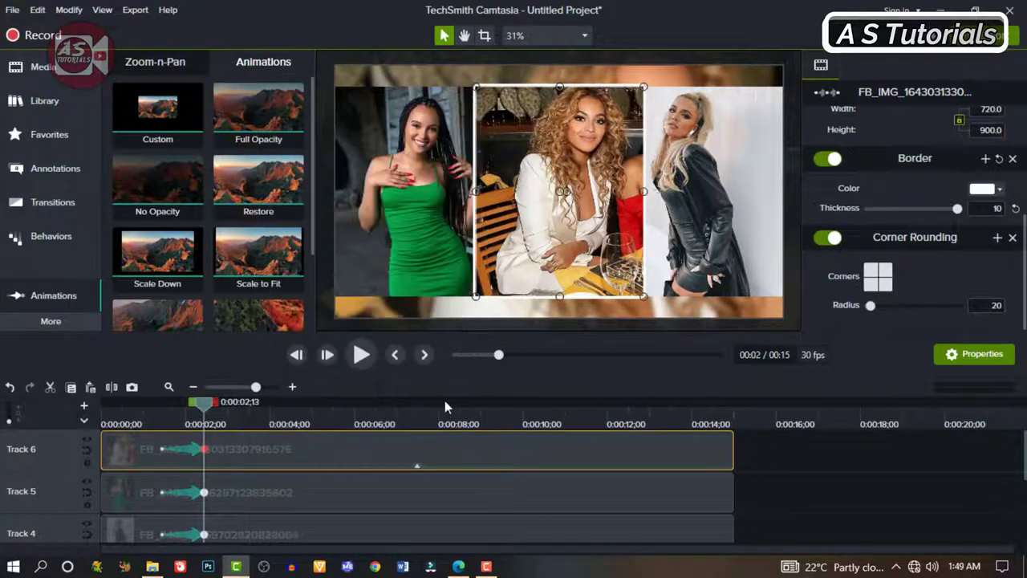
{"action": "scroll", "coordinate": [506, 443], "scroll_direction": "down", "scroll_amount": 3}
{"action": "scroll", "coordinate": [506, 443], "scroll_direction": "up", "scroll_amount": 3}
{"action": "scroll", "coordinate": [714, 499], "scroll_direction": "down", "scroll_amount": 1}
{"action": "left_click_drag", "start_coordinate": [744, 499], "coordinate": [636, 459]}
{"action": "right_click", "coordinate": [635, 462]}
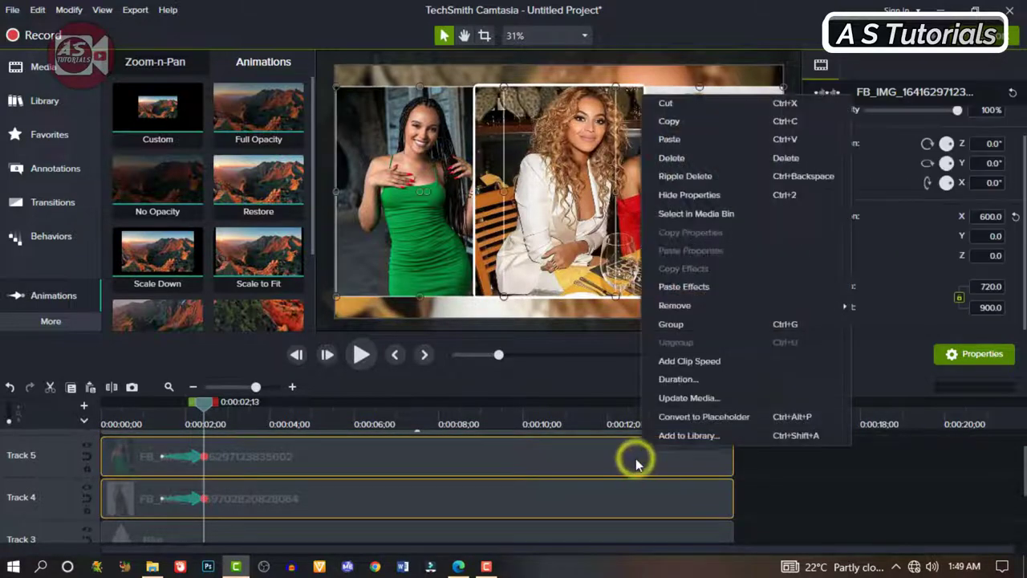
{"action": "left_click", "coordinate": [683, 287]}
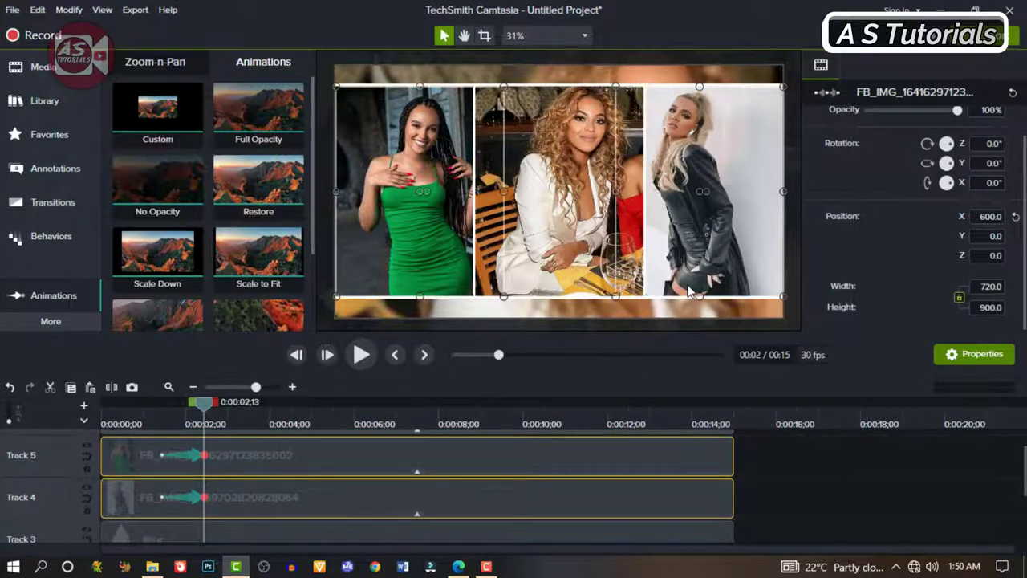
Play the timeline from the start to check the slide-apart animation and place the playhead at 0:00:03;28.
{"action": "left_click_drag", "start_coordinate": [202, 406], "coordinate": [92, 431]}
{"action": "key", "text": "space"}
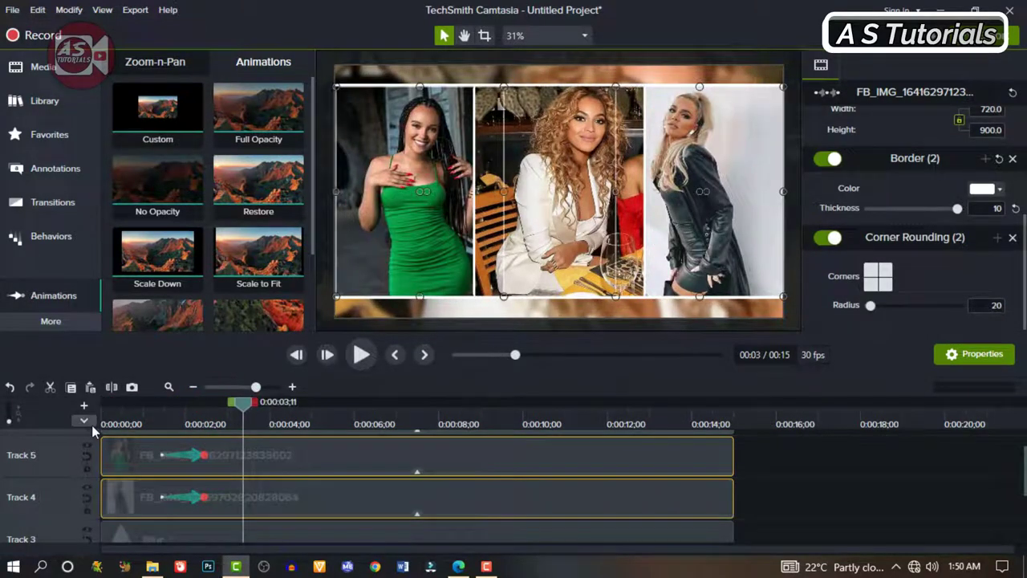
{"action": "left_click", "coordinate": [236, 403]}
{"action": "left_click_drag", "start_coordinate": [238, 405], "coordinate": [258, 414]}
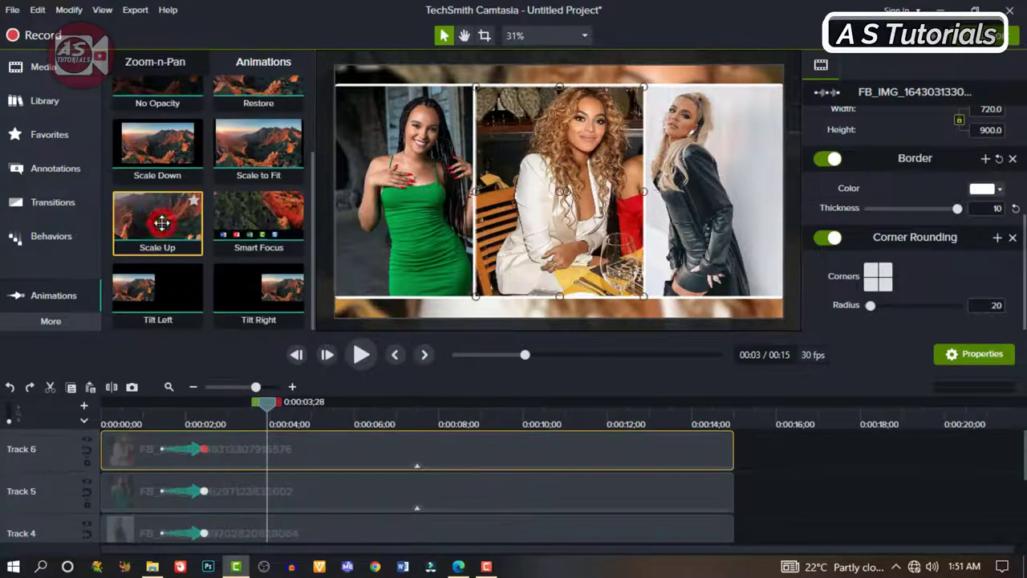
Apply a Scale Up animation to the Track 6 image and shift it to end at 0:00:04;09.
{"action": "left_click_drag", "start_coordinate": [160, 220], "coordinate": [246, 441]}
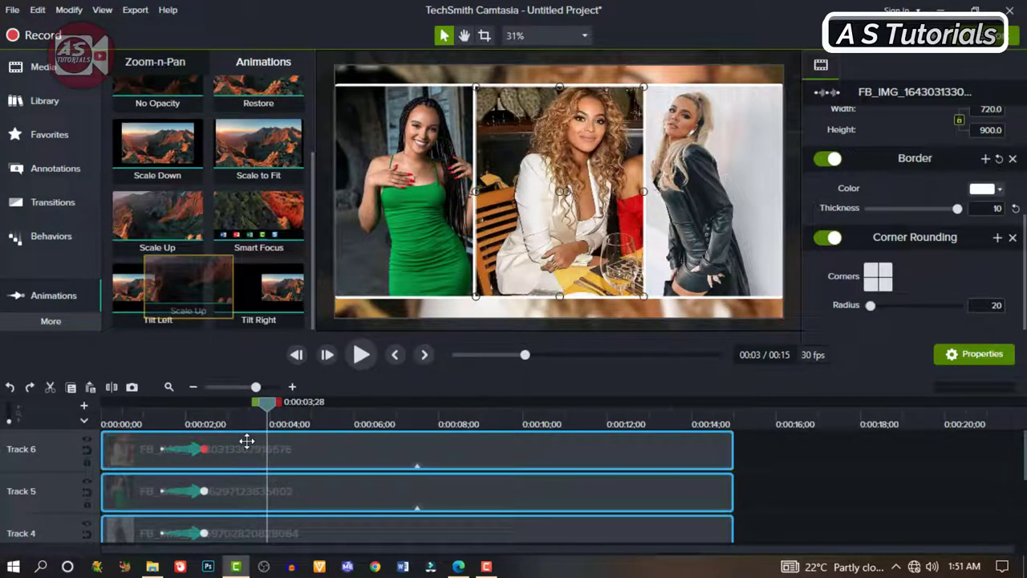
{"action": "left_click_drag", "start_coordinate": [247, 445], "coordinate": [265, 467]}
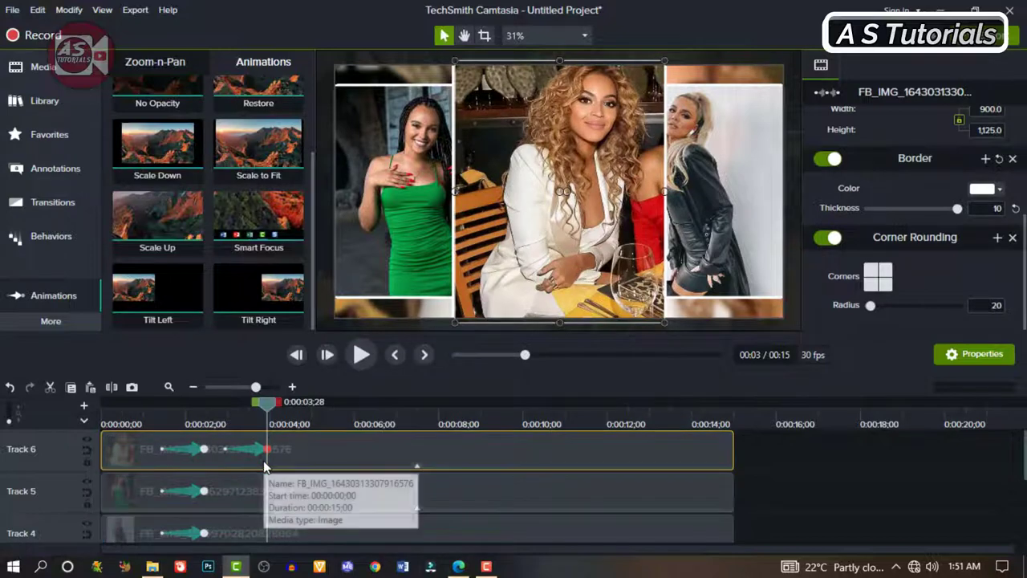
{"action": "left_click", "coordinate": [259, 395]}
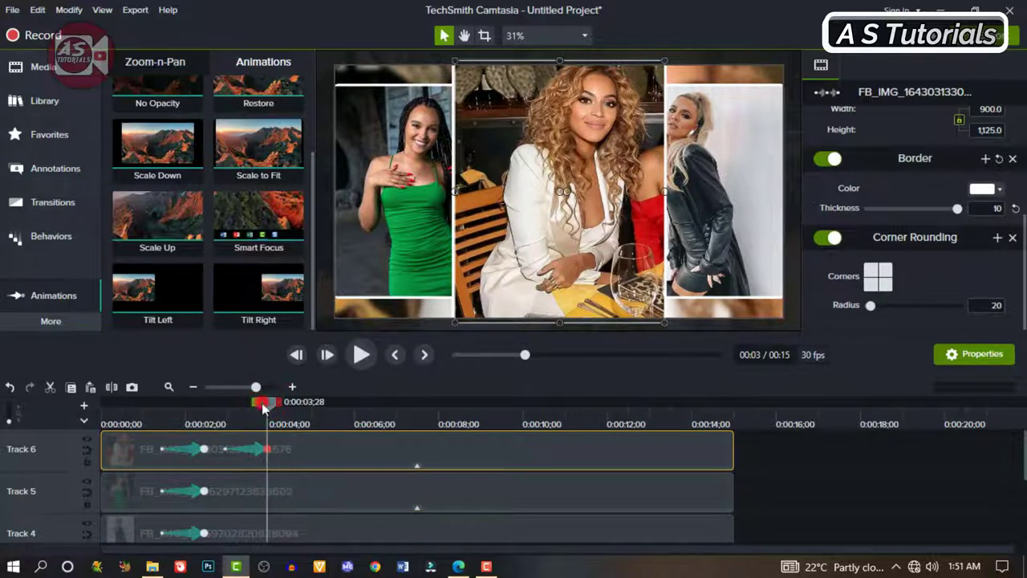
{"action": "key", "text": "space"}
{"action": "key", "text": "space"}
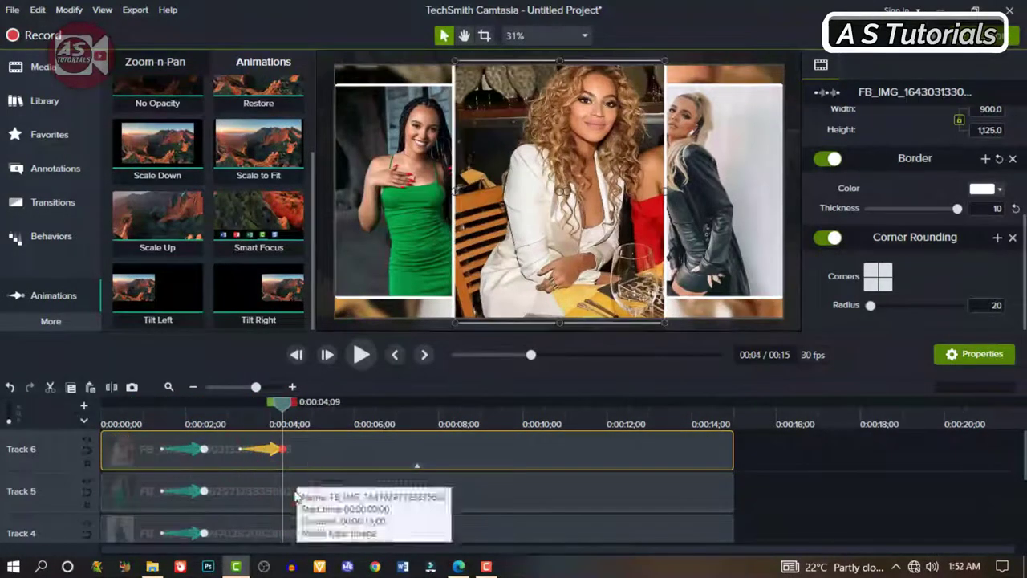
Apply a Tilt Left animation ending at 0:00:04;09 to the Track 5 image and shrink it to about 596 by 745.
{"action": "left_click", "coordinate": [387, 231]}
{"action": "left_click", "coordinate": [146, 280]}
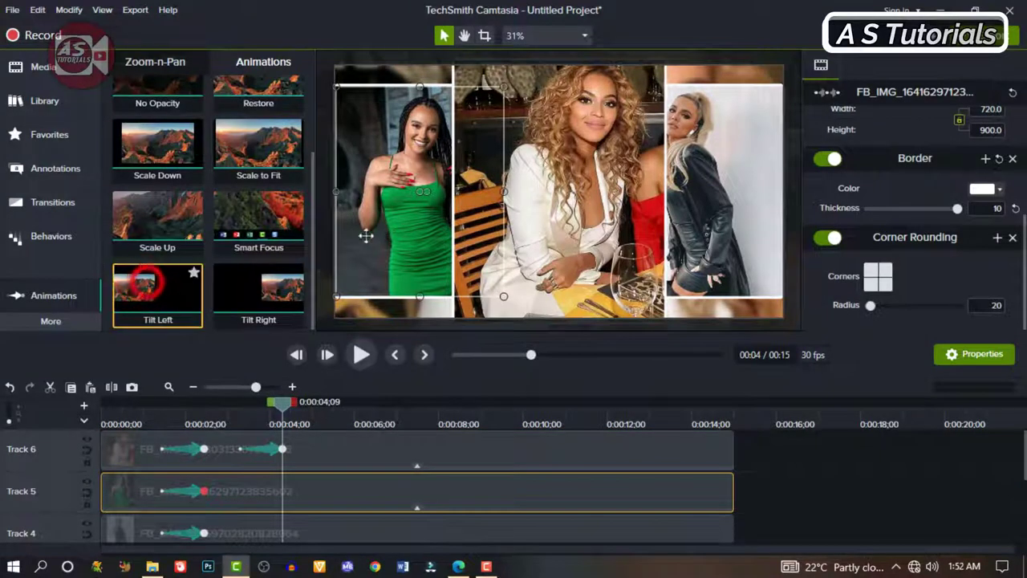
{"action": "left_click_drag", "start_coordinate": [149, 290], "coordinate": [279, 495]}
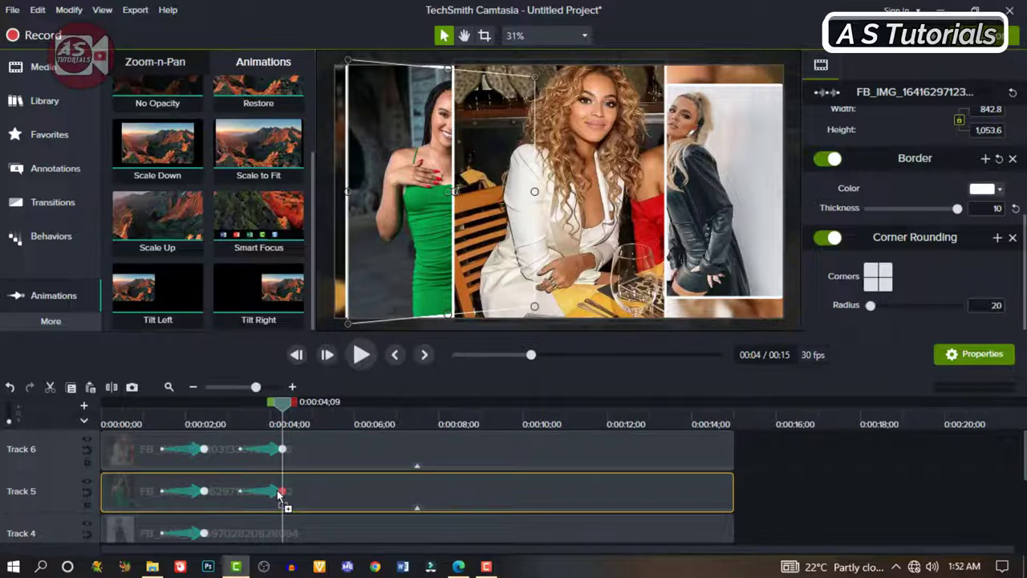
{"action": "left_click_drag", "start_coordinate": [507, 226], "coordinate": [478, 197]}
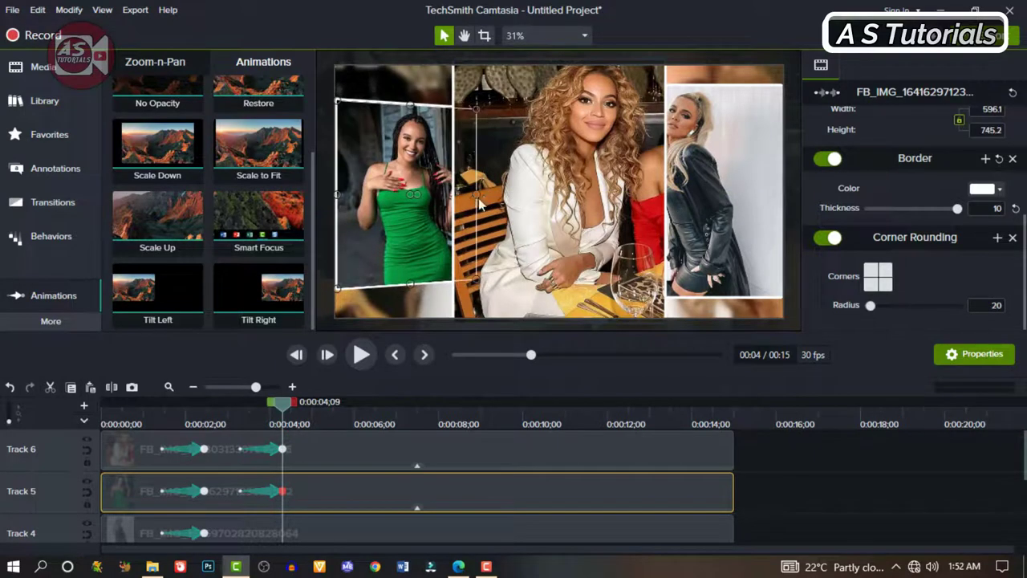
Apply a Tilt Right animation ending at 0:00:04;09 to the Track 4 image and shrink it to 588 by 735.
{"action": "left_click", "coordinate": [714, 186]}
{"action": "left_click_drag", "start_coordinate": [257, 280], "coordinate": [282, 532]}
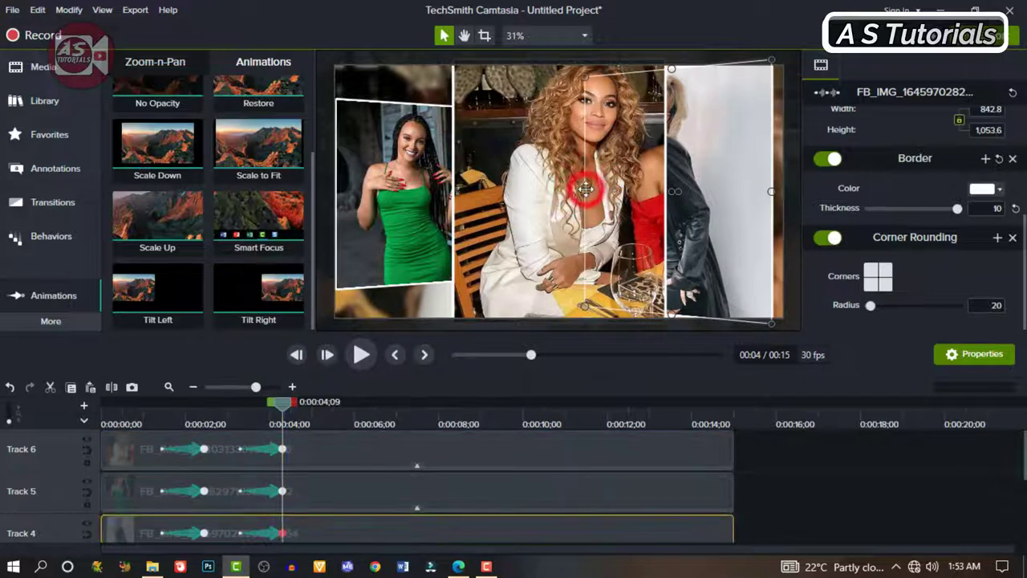
{"action": "left_click_drag", "start_coordinate": [585, 191], "coordinate": [696, 214]}
{"action": "left_click_drag", "start_coordinate": [638, 194], "coordinate": [642, 194]}
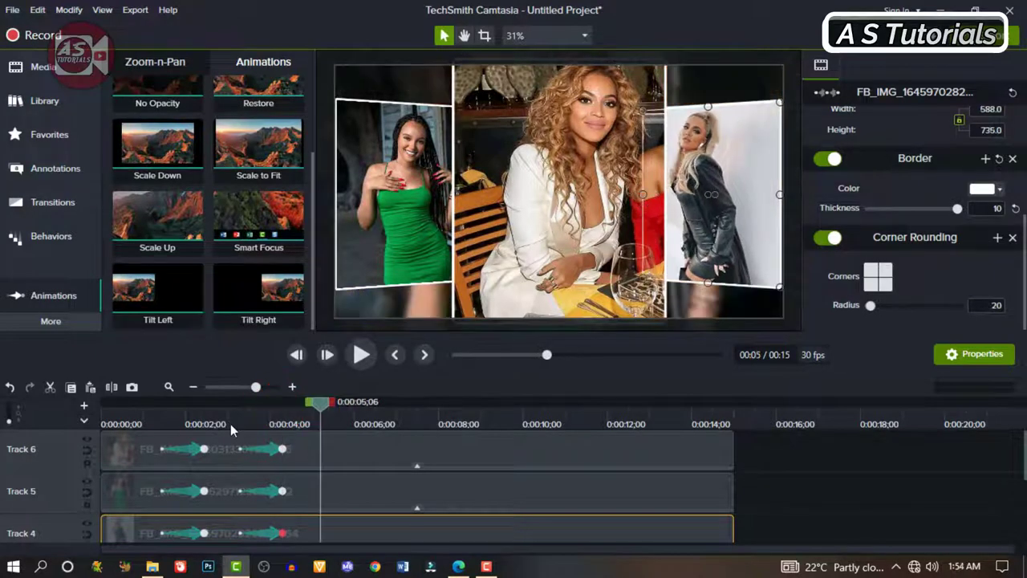
Apply Restore animations ending at 0:00:05;29 to the images on Tracks 4, 5 and 6, and play the timeline from the start.
{"action": "key", "text": "space"}
{"action": "left_click_drag", "start_coordinate": [321, 403], "coordinate": [351, 409]}
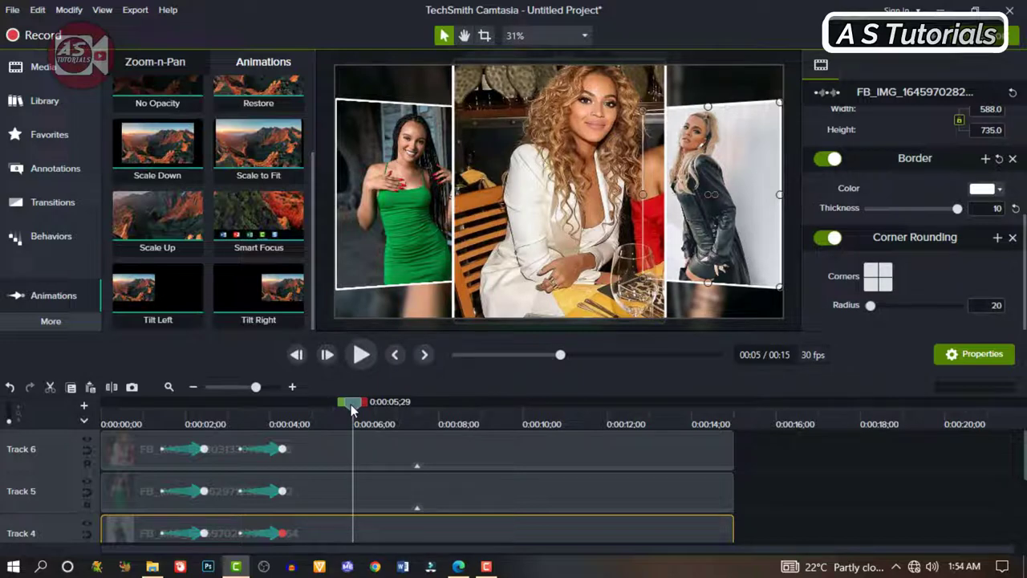
{"action": "scroll", "coordinate": [265, 171], "scroll_direction": "up", "scroll_amount": 2}
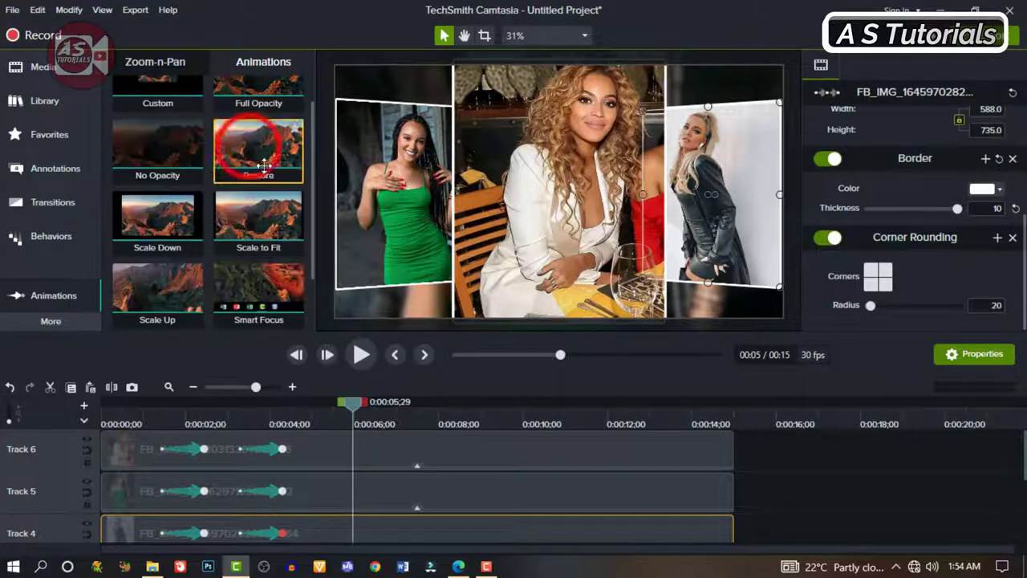
{"action": "left_click_drag", "start_coordinate": [264, 171], "coordinate": [349, 459]}
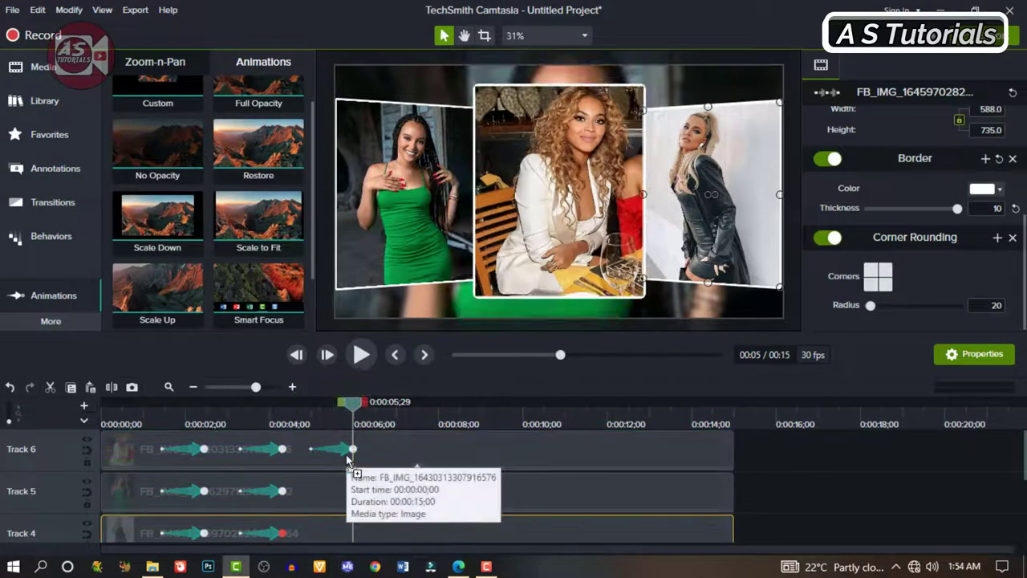
{"action": "left_click_drag", "start_coordinate": [241, 152], "coordinate": [345, 532]}
{"action": "left_click_drag", "start_coordinate": [351, 401], "coordinate": [75, 428]}
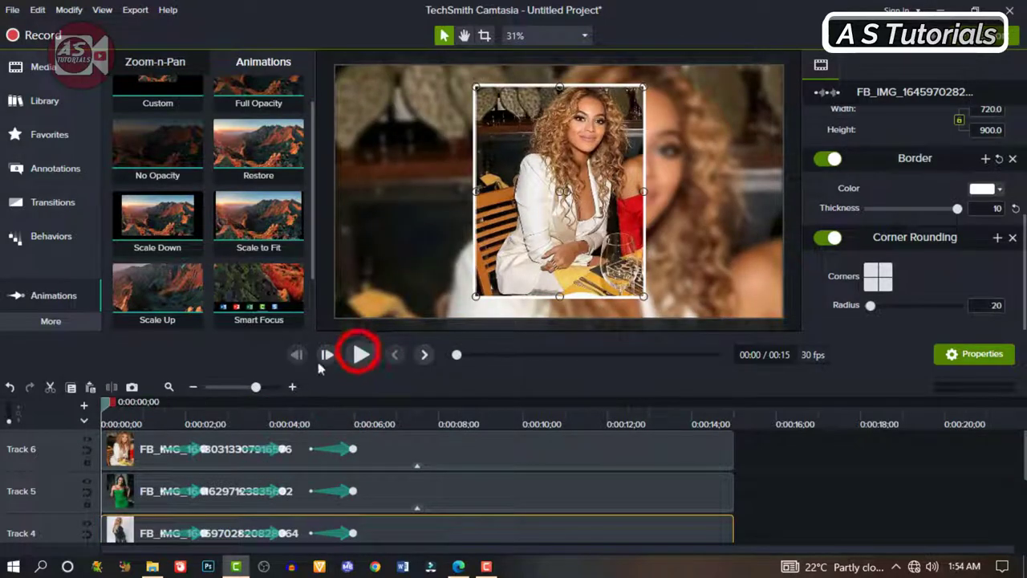
{"action": "left_click", "coordinate": [361, 354]}
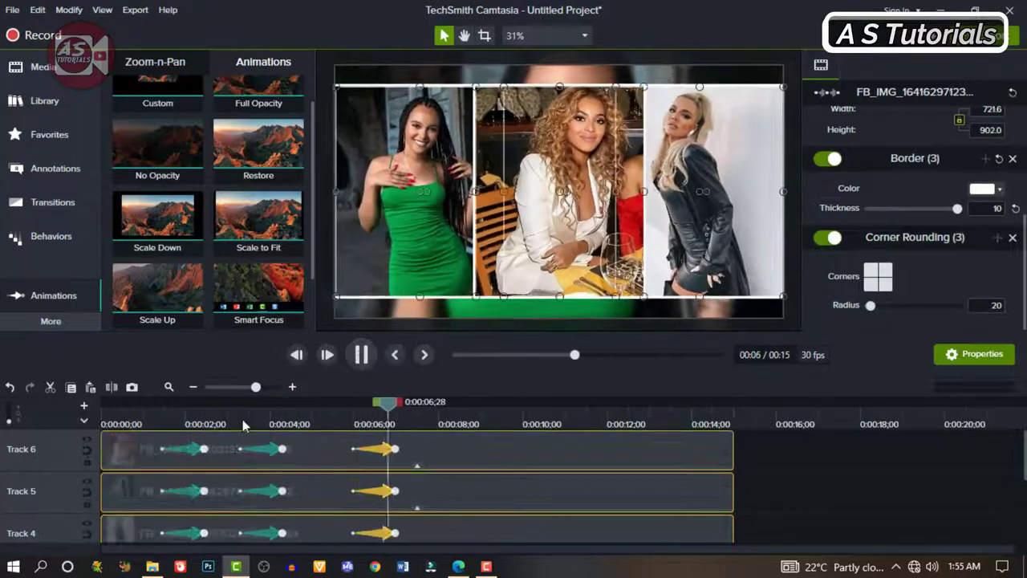
Add Custom animations ending at 0:00:08;24 to the images on Tracks 4, 5 and 6.
{"action": "left_click_drag", "start_coordinate": [431, 403], "coordinate": [441, 405]}
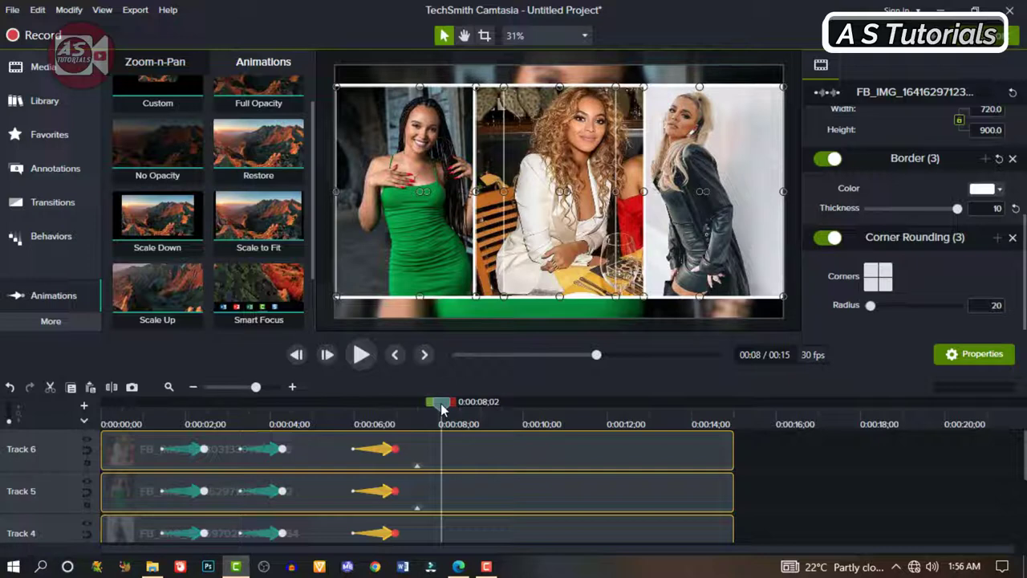
{"action": "scroll", "coordinate": [203, 130], "scroll_direction": "up", "scroll_amount": 1}
{"action": "left_click_drag", "start_coordinate": [203, 130], "coordinate": [470, 455]}
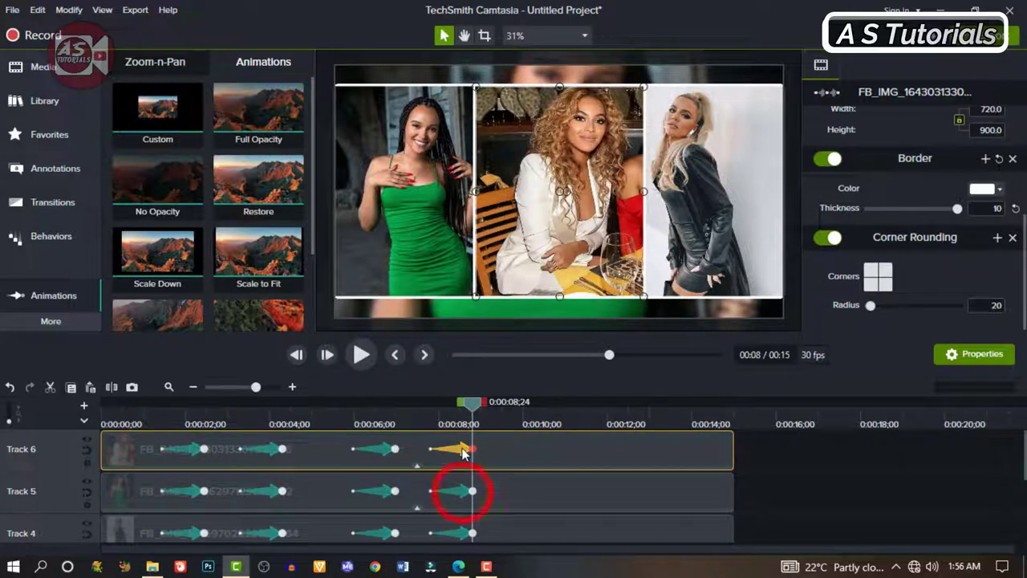
Slide the Track 5 and Track 4 images to the canvas centre, behind the Track 6 image.
{"action": "left_click", "coordinate": [463, 491]}
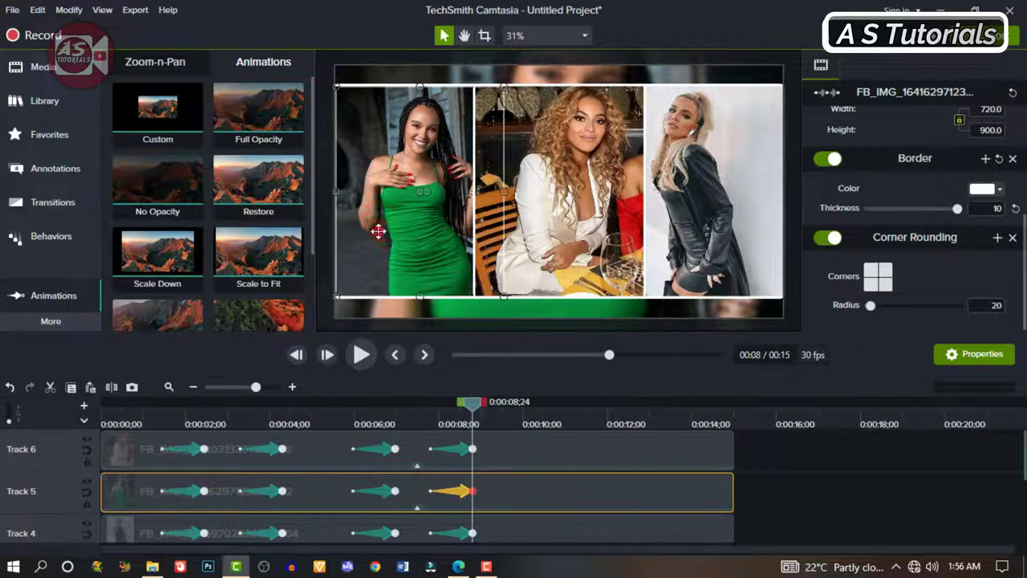
{"action": "left_click_drag", "start_coordinate": [386, 232], "coordinate": [512, 231]}
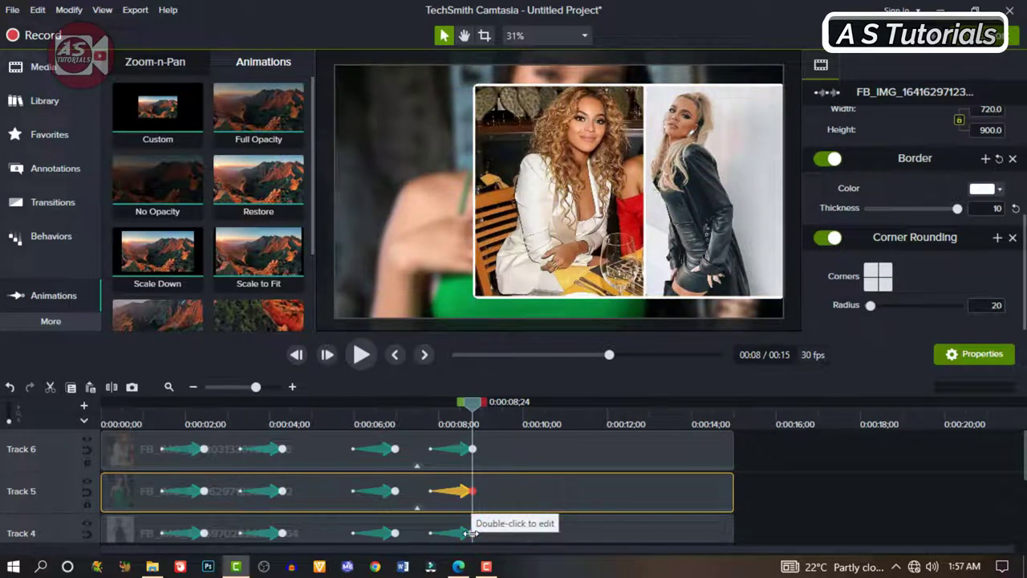
{"action": "left_click", "coordinate": [770, 219]}
{"action": "left_click_drag", "start_coordinate": [771, 219], "coordinate": [626, 218]}
Add Custom animations ending at 0:00:10;14 to the images on Tracks 4, 5 and 6 together.
{"action": "left_click_drag", "start_coordinate": [471, 402], "coordinate": [543, 412]}
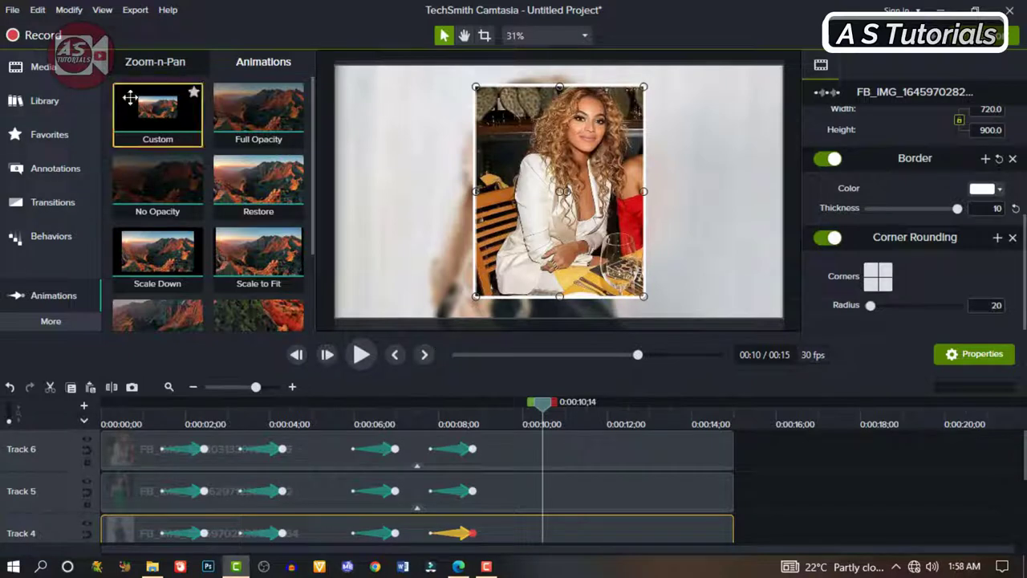
{"action": "left_click_drag", "start_coordinate": [744, 523], "coordinate": [686, 455]}
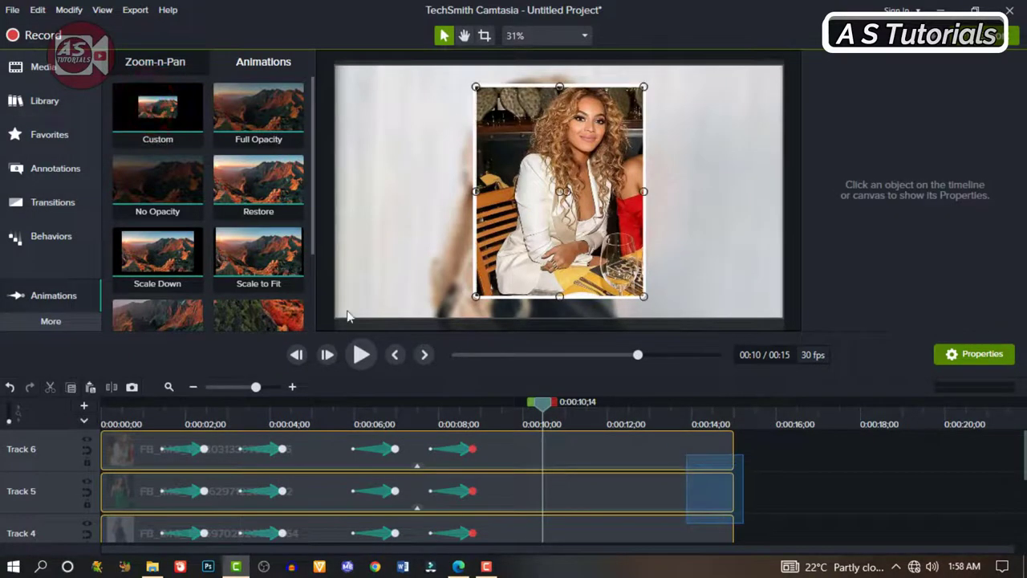
{"action": "left_click_drag", "start_coordinate": [501, 451], "coordinate": [542, 459]}
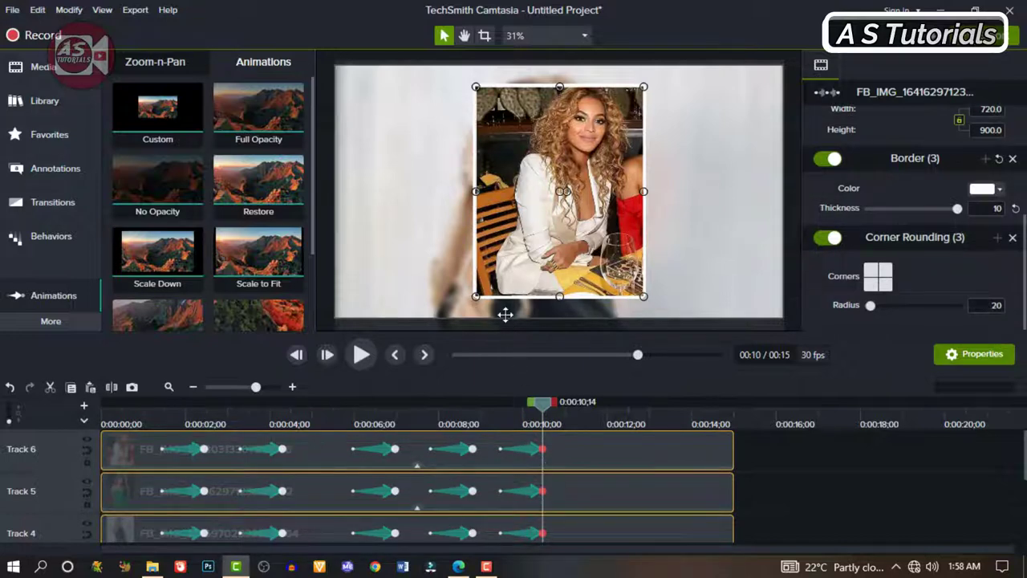
Slide the Track 6 image to the canvas's right edge and, with Track 5 temporarily hidden, the Track 4 image to the left edge.
{"action": "left_click", "coordinate": [491, 234]}
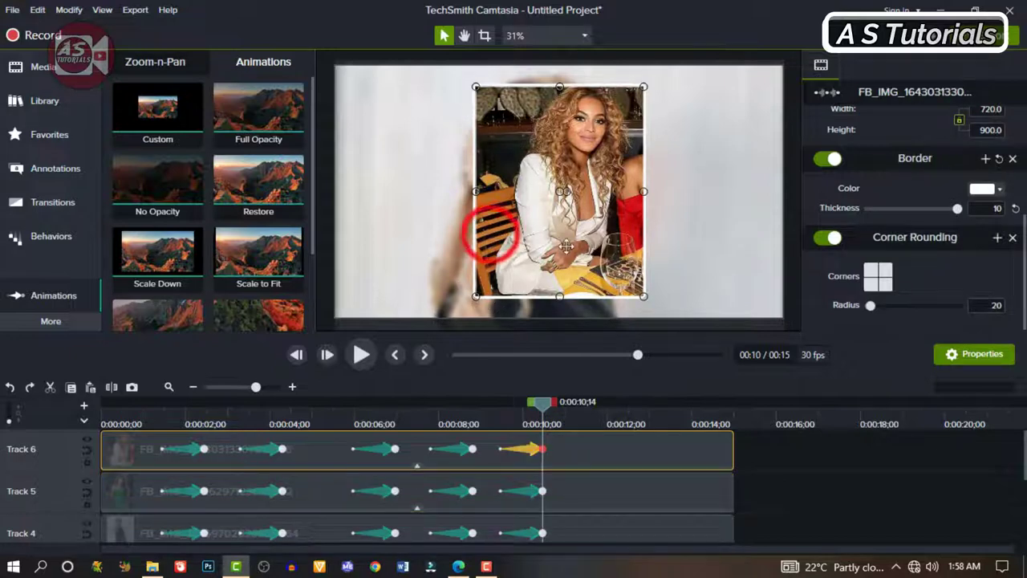
{"action": "left_click_drag", "start_coordinate": [493, 234], "coordinate": [628, 235]}
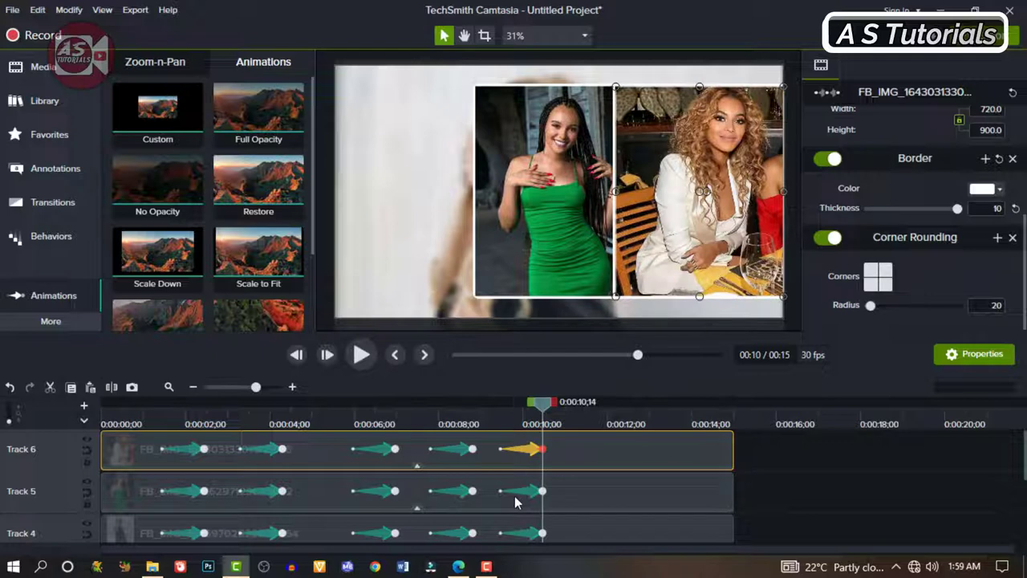
{"action": "left_click", "coordinate": [529, 535]}
{"action": "left_click", "coordinate": [85, 481]}
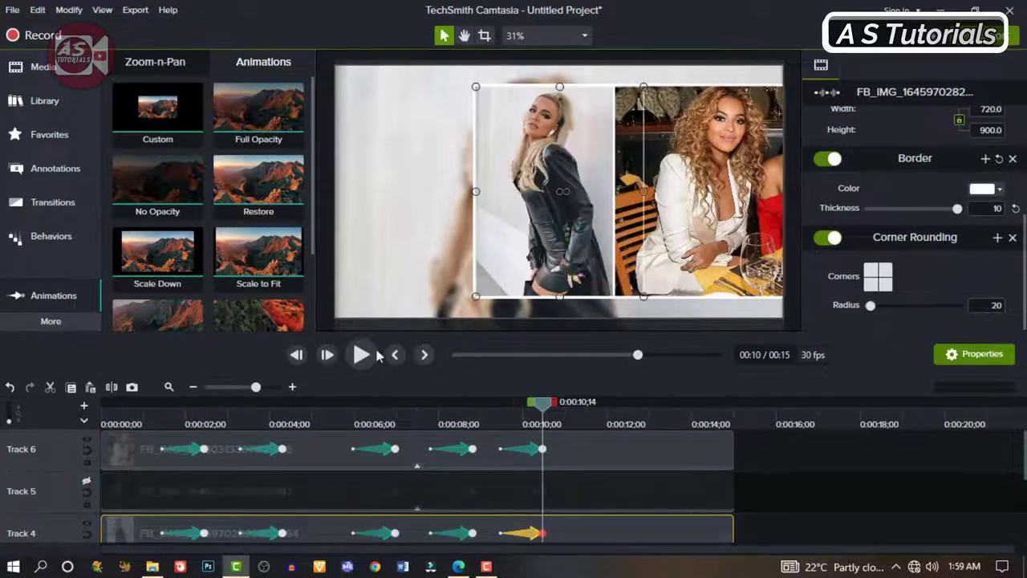
{"action": "left_click_drag", "start_coordinate": [602, 251], "coordinate": [461, 259]}
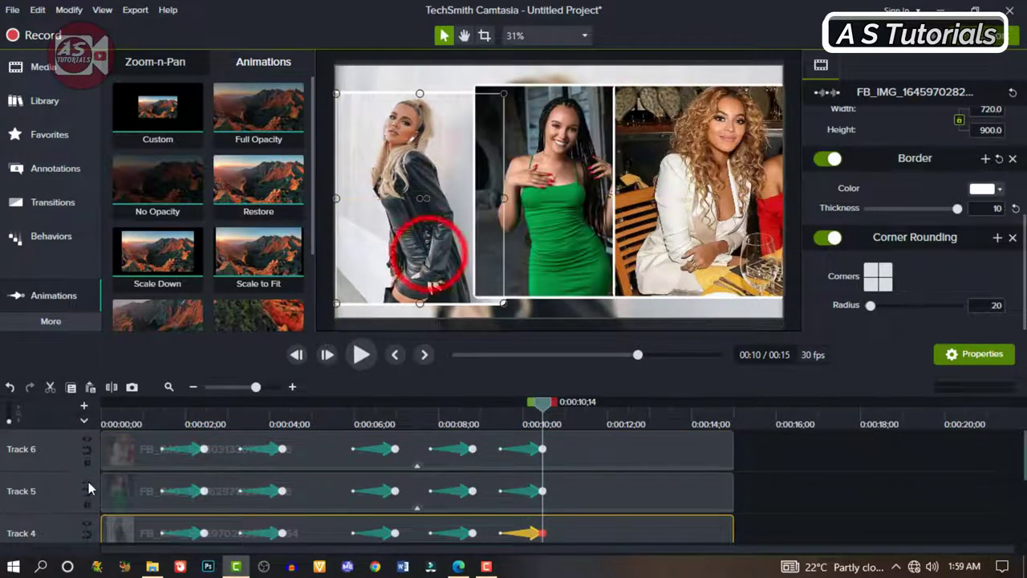
{"action": "left_click_drag", "start_coordinate": [428, 252], "coordinate": [431, 250]}
Split the Track 5 image at 0:00:09;14, where its last animation starts.
{"action": "left_click_drag", "start_coordinate": [544, 402], "coordinate": [508, 419]}
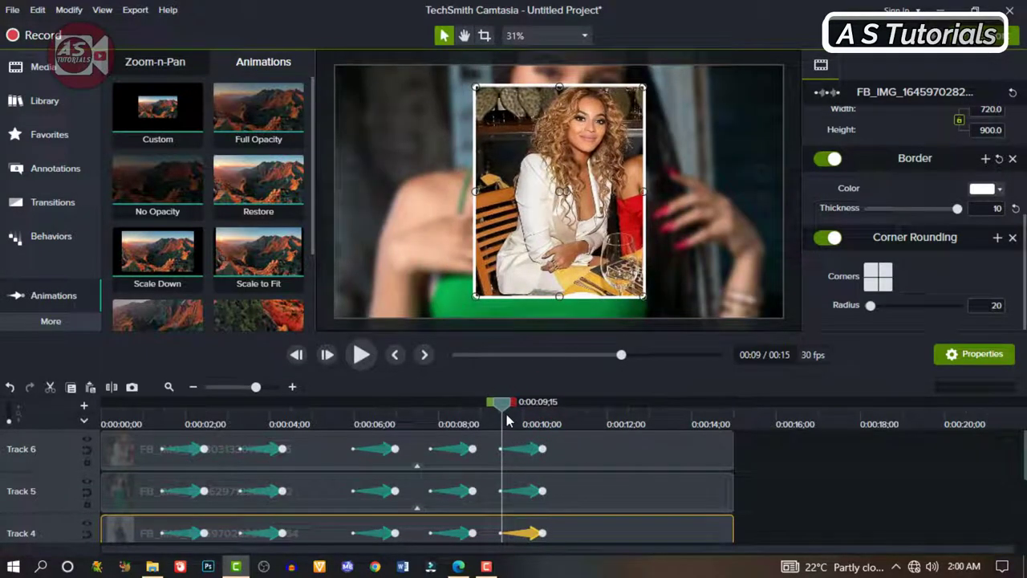
{"action": "left_click", "coordinate": [597, 492]}
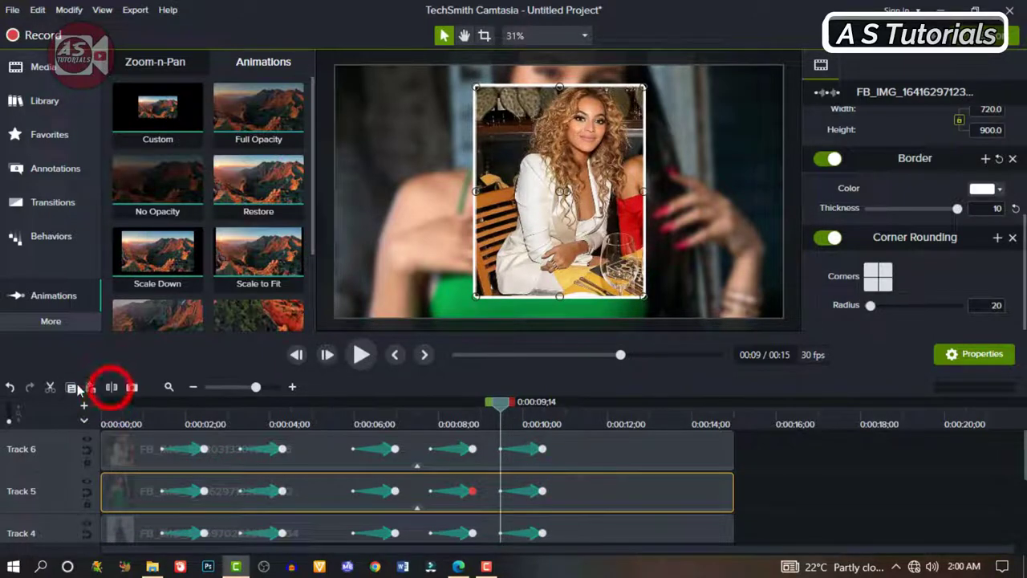
{"action": "left_click", "coordinate": [111, 389]}
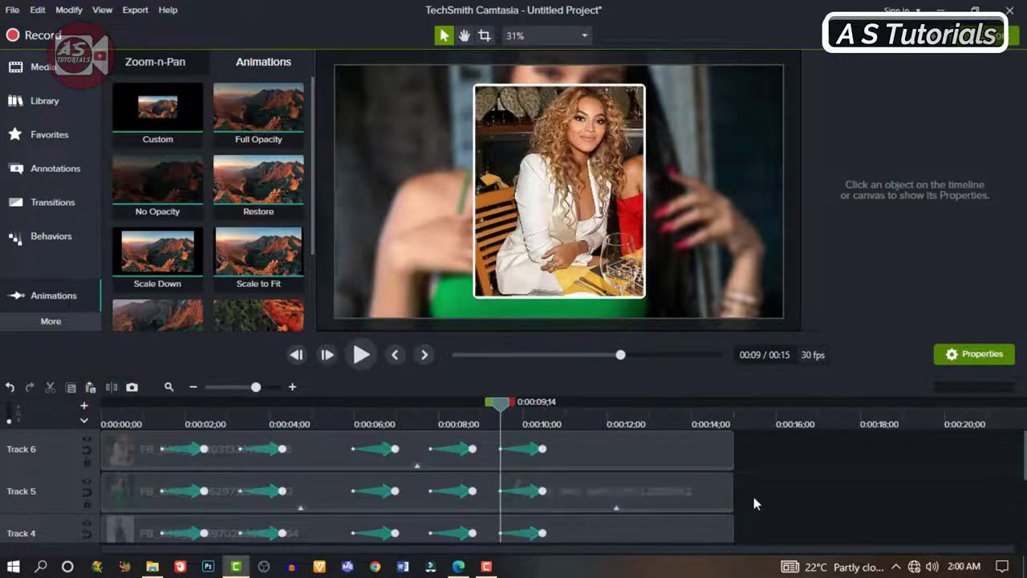
Move the second part of the split Track 5 image onto a new Track 7 above Track 6, keeping its start time.
{"action": "scroll", "coordinate": [775, 497], "scroll_direction": "down", "scroll_amount": 2}
{"action": "scroll", "coordinate": [788, 500], "scroll_direction": "up", "scroll_amount": 1}
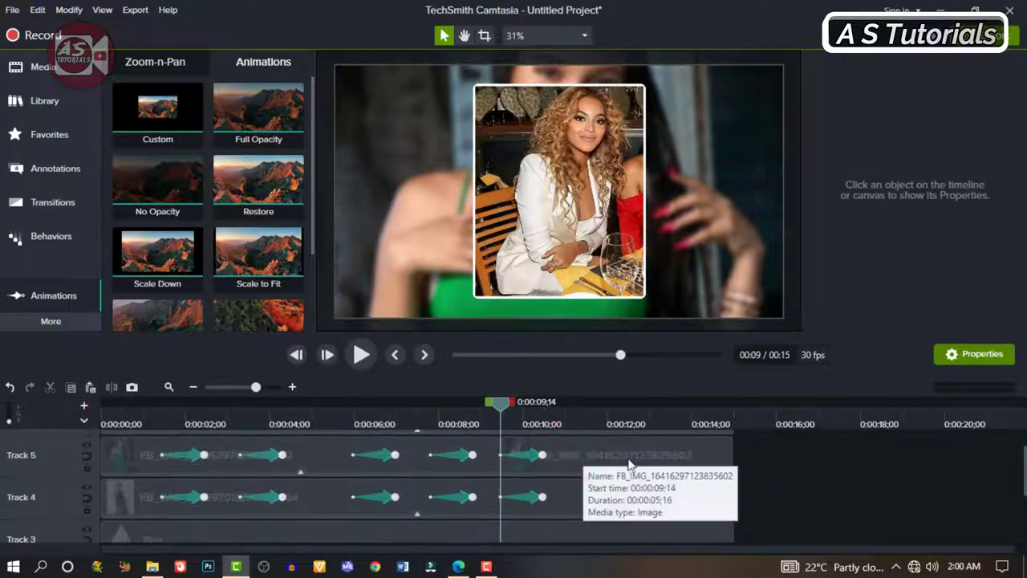
{"action": "left_click_drag", "start_coordinate": [574, 455], "coordinate": [820, 433]}
{"action": "left_click_drag", "start_coordinate": [878, 451], "coordinate": [818, 446]}
{"action": "left_click_drag", "start_coordinate": [673, 442], "coordinate": [673, 442]}
{"action": "scroll", "coordinate": [792, 458], "scroll_direction": "down", "scroll_amount": 3}
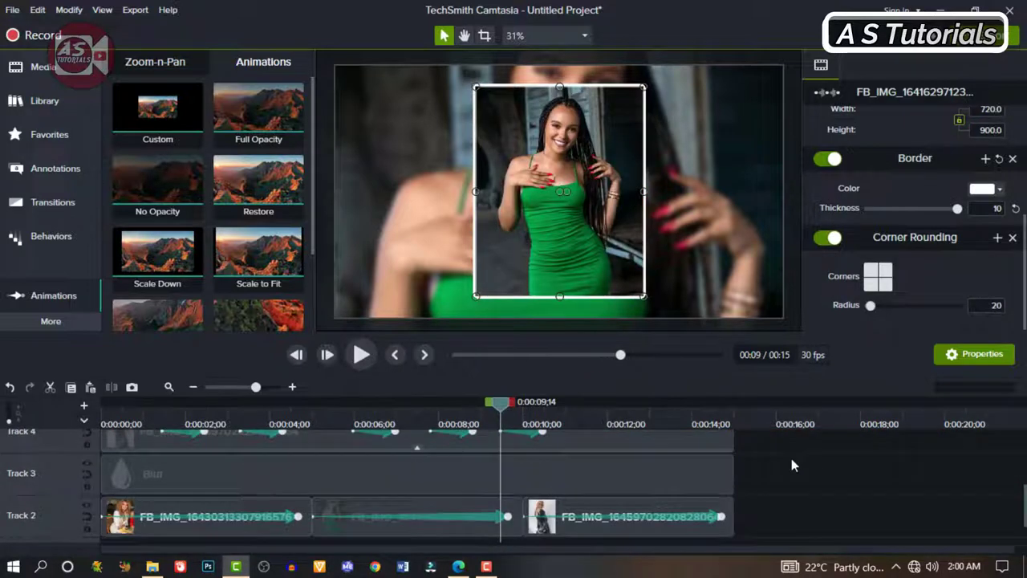
{"action": "scroll", "coordinate": [791, 460], "scroll_direction": "up", "scroll_amount": 3}
Apply a Scale Up animation ending at 0:00:12;00 to the Track 7 image.
{"action": "left_click_drag", "start_coordinate": [501, 401], "coordinate": [543, 437]}
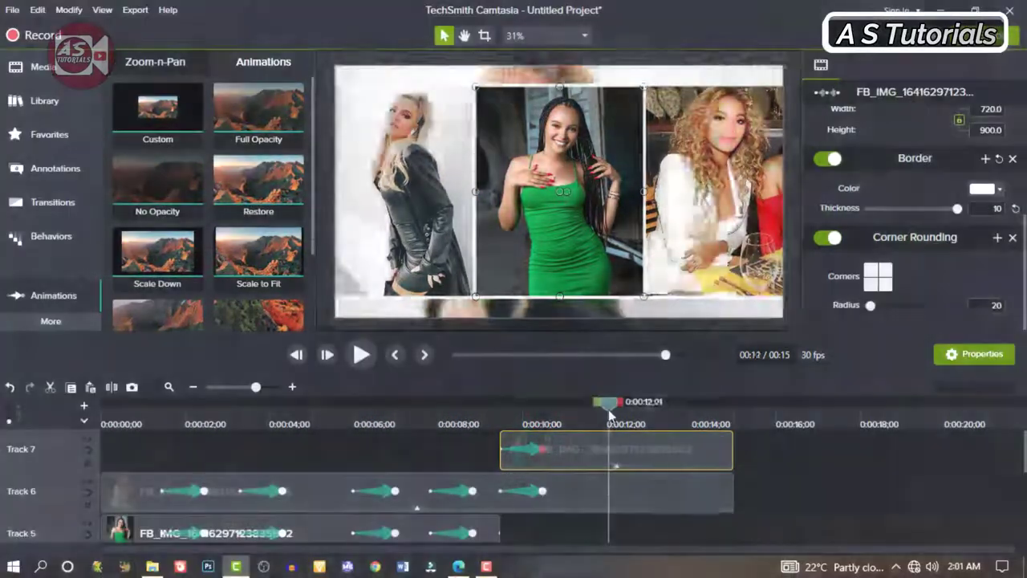
{"action": "mouse_move", "coordinate": [608, 409]}
{"action": "left_mouse_down"}
{"action": "mouse_move", "coordinate": [472, 414]}
{"action": "mouse_move", "coordinate": [609, 408]}
{"action": "left_mouse_up"}
{"action": "scroll", "coordinate": [158, 240], "scroll_direction": "down", "scroll_amount": 1}
{"action": "left_click_drag", "start_coordinate": [158, 253], "coordinate": [565, 449]}
{"action": "left_click", "coordinate": [518, 492]}
{"action": "left_click_drag", "start_coordinate": [159, 315], "coordinate": [606, 491]}
{"action": "scroll", "coordinate": [293, 307], "scroll_direction": "up", "scroll_amount": 1}
{"action": "scroll", "coordinate": [293, 307], "scroll_direction": "down", "scroll_amount": 2}
{"action": "key", "text": "ctrl+z"}
{"action": "left_click_drag", "start_coordinate": [158, 291], "coordinate": [606, 491]}
{"action": "scroll", "coordinate": [618, 514], "scroll_direction": "down", "scroll_amount": 2}
{"action": "left_click", "coordinate": [619, 513]}
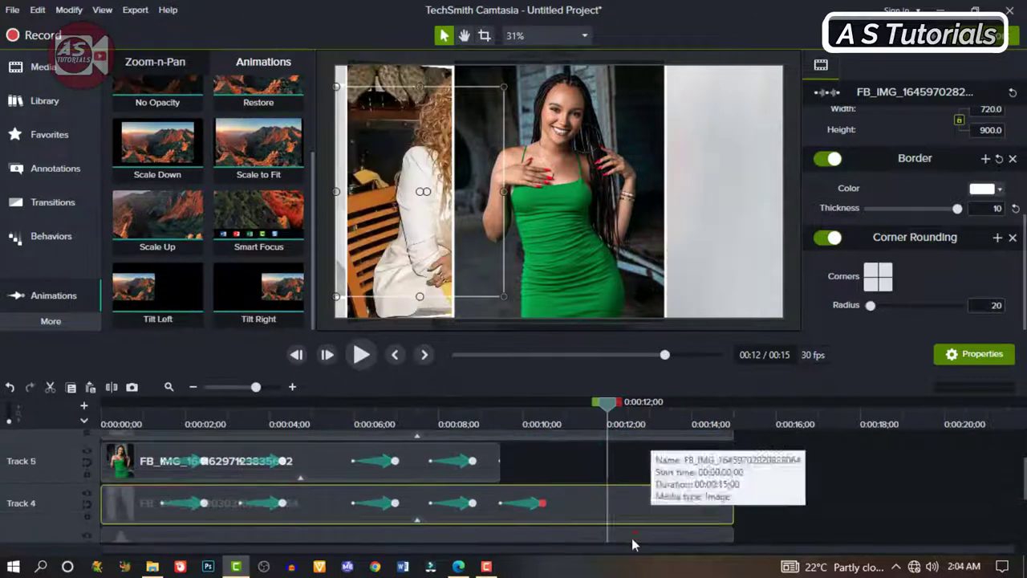
{"action": "key", "text": "ctrl+v"}
{"action": "scroll", "coordinate": [606, 510], "scroll_direction": "up", "scroll_amount": 2}
{"action": "left_click", "coordinate": [651, 491]}
{"action": "key", "text": "ctrl+z"}
{"action": "key", "text": "ctrl+z"}
{"action": "key", "text": "ctrl+z"}
{"action": "key", "text": "ctrl+z"}
{"action": "key", "text": "ctrl+z"}
Apply Tilt Right to the Track 6 image and Tilt Left to the Track 4 image at 0:00:12;00, shrinking both beside the centre portrait.
{"action": "left_click_drag", "start_coordinate": [258, 290], "coordinate": [607, 485]}
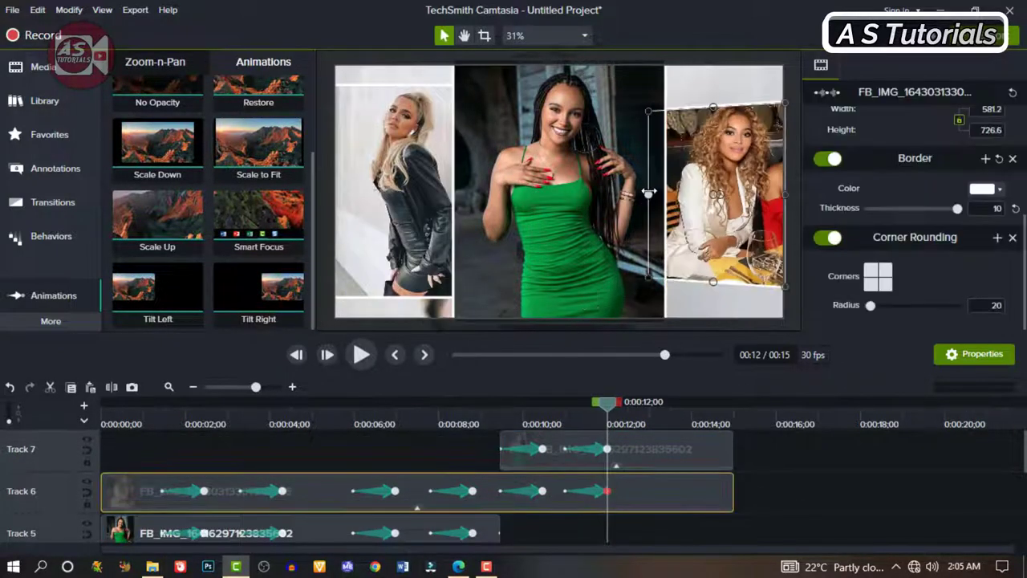
{"action": "scroll", "coordinate": [629, 474], "scroll_direction": "down", "scroll_amount": 3}
{"action": "left_click", "coordinate": [629, 466]}
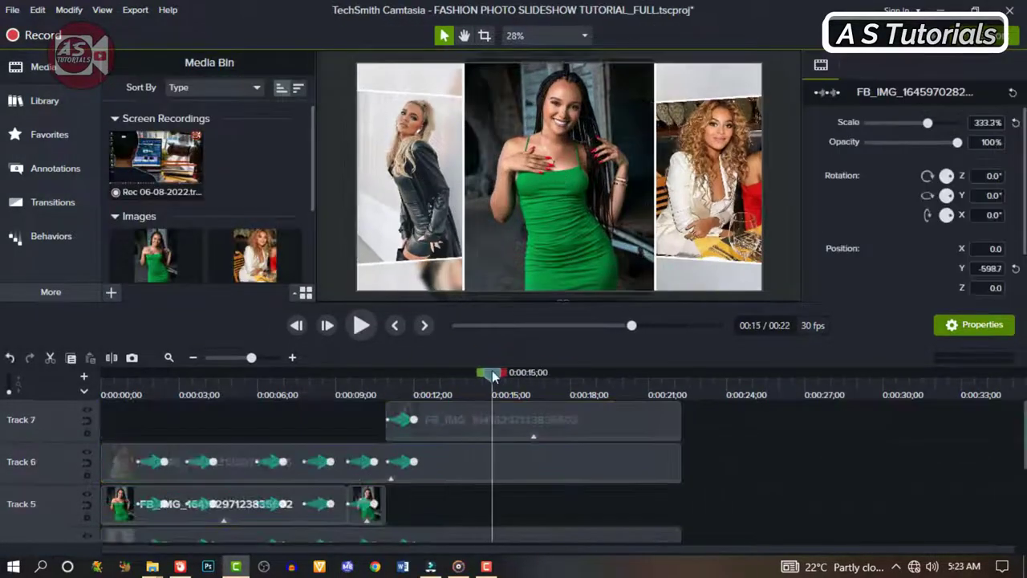
Restore the portraits on Tracks 4, 6 and 7 to their untilted state and slide the two side portraits to the canvas centre.
{"action": "left_click", "coordinate": [51, 292]}
{"action": "left_click", "coordinate": [158, 289]}
{"action": "scroll", "coordinate": [249, 153], "scroll_direction": "up", "scroll_amount": 1}
{"action": "left_click_drag", "start_coordinate": [249, 153], "coordinate": [528, 430]}
{"action": "left_click_drag", "start_coordinate": [747, 193], "coordinate": [621, 192]}
{"action": "left_click_drag", "start_coordinate": [394, 200], "coordinate": [520, 199]}
Add Custom animations ending at 0:00:20;07 that slide the Track 7 portrait to X 600 and the Track 6 portrait to the canvas's left edge.
{"action": "left_click_drag", "start_coordinate": [585, 398], "coordinate": [631, 398]}
{"action": "left_click_drag", "start_coordinate": [157, 112], "coordinate": [619, 426]}
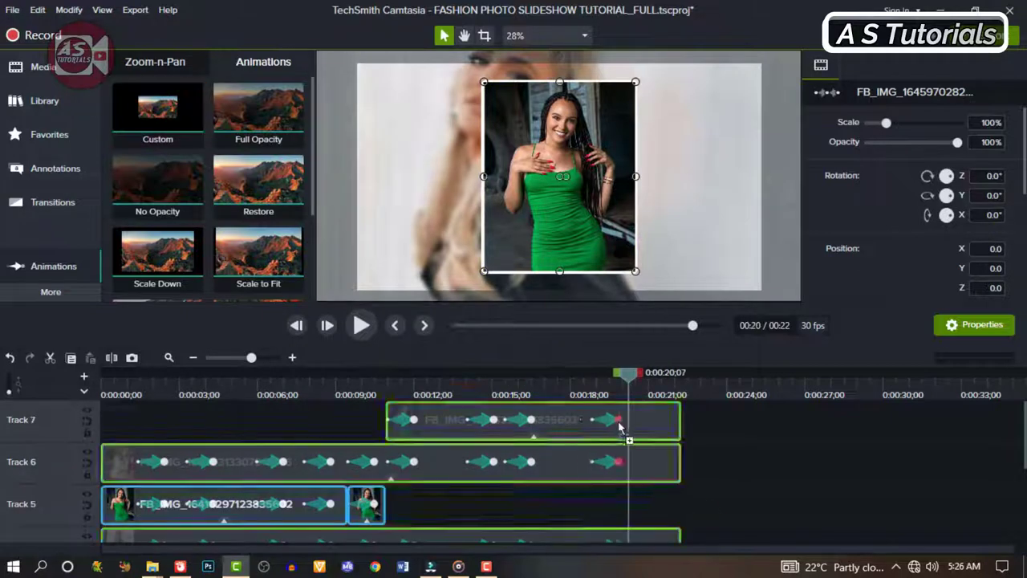
{"action": "left_click_drag", "start_coordinate": [560, 212], "coordinate": [610, 212]}
{"action": "left_click_drag", "start_coordinate": [522, 214], "coordinate": [649, 213]}
{"action": "left_click_drag", "start_coordinate": [577, 209], "coordinate": [450, 209]}
Extend the foreground portraits on Tracks 4, 6 and 7 together so the full-length clips last 0:00:31;04.
{"action": "scroll", "coordinate": [642, 457], "scroll_direction": "down", "scroll_amount": 3}
{"action": "left_click", "coordinate": [675, 449]}
{"action": "left_click_drag", "start_coordinate": [681, 442], "coordinate": [912, 442]}
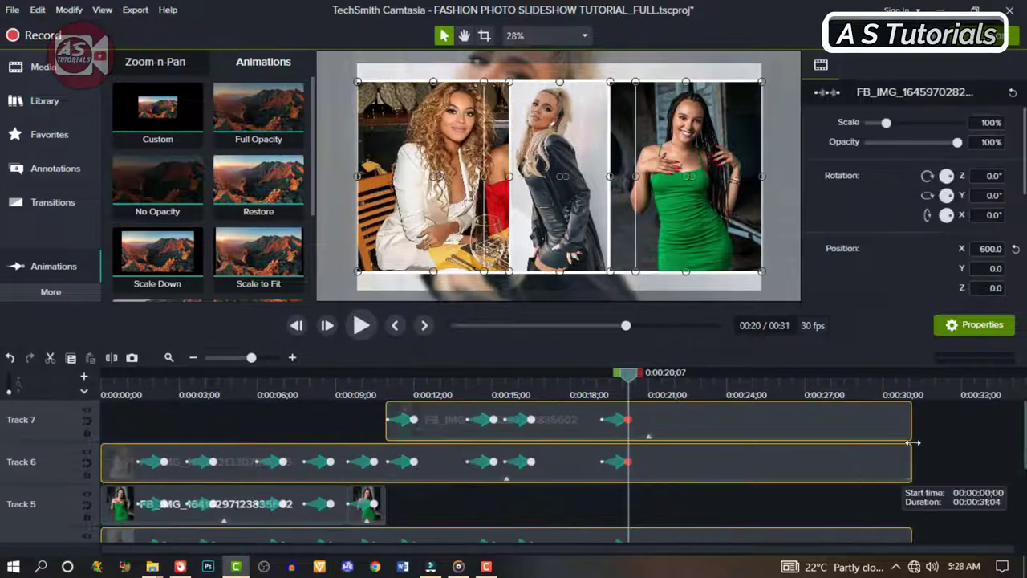
Apply Tilt Right to the Track 7 portrait, Tilt Left to the Track 6 portrait and Scale Up to the Track 4 portrait, ending at 0:00:22;18.
{"action": "left_click", "coordinate": [654, 380]}
{"action": "left_click_drag", "start_coordinate": [654, 382], "coordinate": [690, 377]}
{"action": "scroll", "coordinate": [238, 257], "scroll_direction": "down", "scroll_amount": 2}
{"action": "left_click_drag", "start_coordinate": [238, 257], "coordinate": [652, 215]}
{"action": "left_click_drag", "start_coordinate": [157, 265], "coordinate": [698, 459]}
{"action": "left_click_drag", "start_coordinate": [516, 198], "coordinate": [481, 197]}
{"action": "left_click", "coordinate": [682, 419]}
{"action": "left_click_drag", "start_coordinate": [676, 215], "coordinate": [697, 217]}
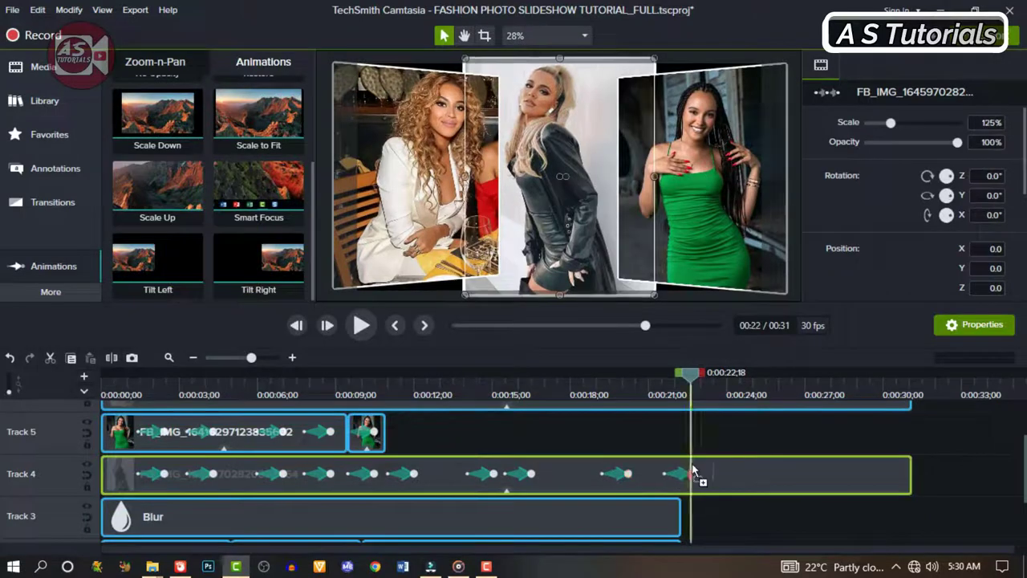
Split the Track 4 portrait where its Scale Up animation starts and move the second part to a new Track 8.
{"action": "left_click", "coordinate": [658, 376]}
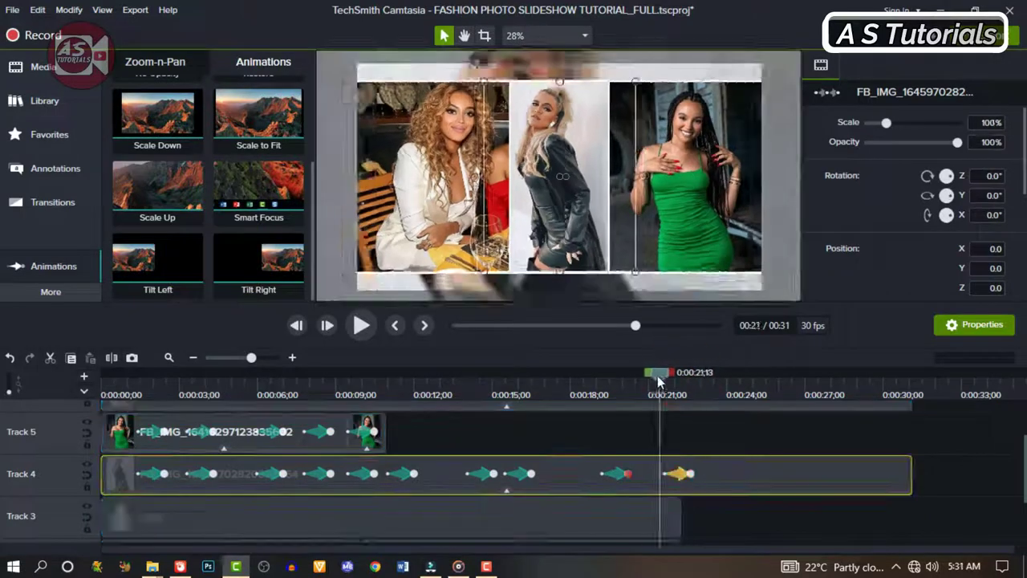
{"action": "left_click", "coordinate": [718, 475]}
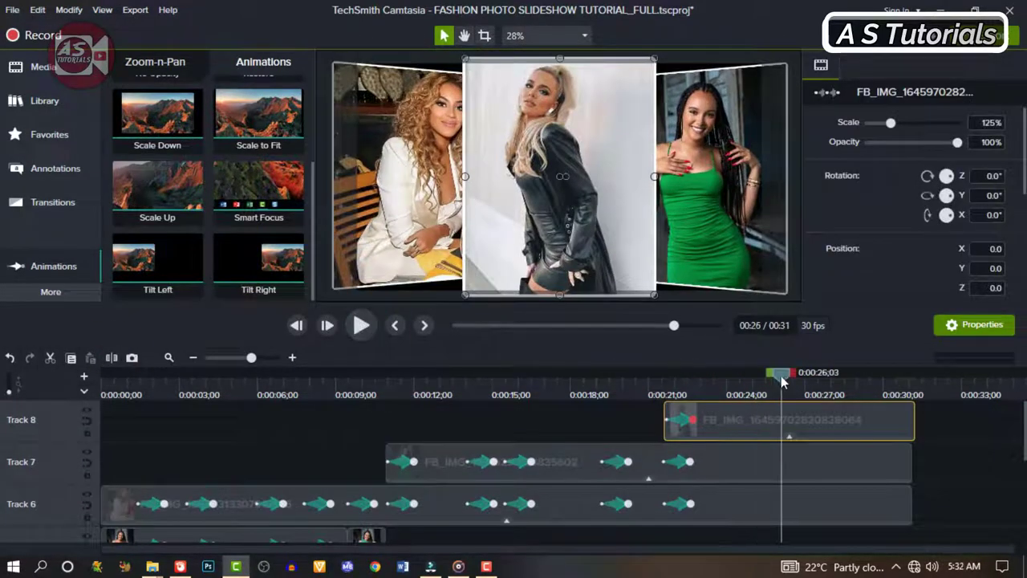
Apply the Restore animation to the Track 6, 7 and 8 portraits together, ending at 0:00:26;03.
{"action": "scroll", "coordinate": [259, 185], "scroll_direction": "up", "scroll_amount": 3}
{"action": "left_click_drag", "start_coordinate": [922, 521], "coordinate": [875, 422]}
{"action": "left_click_drag", "start_coordinate": [258, 184], "coordinate": [786, 461]}
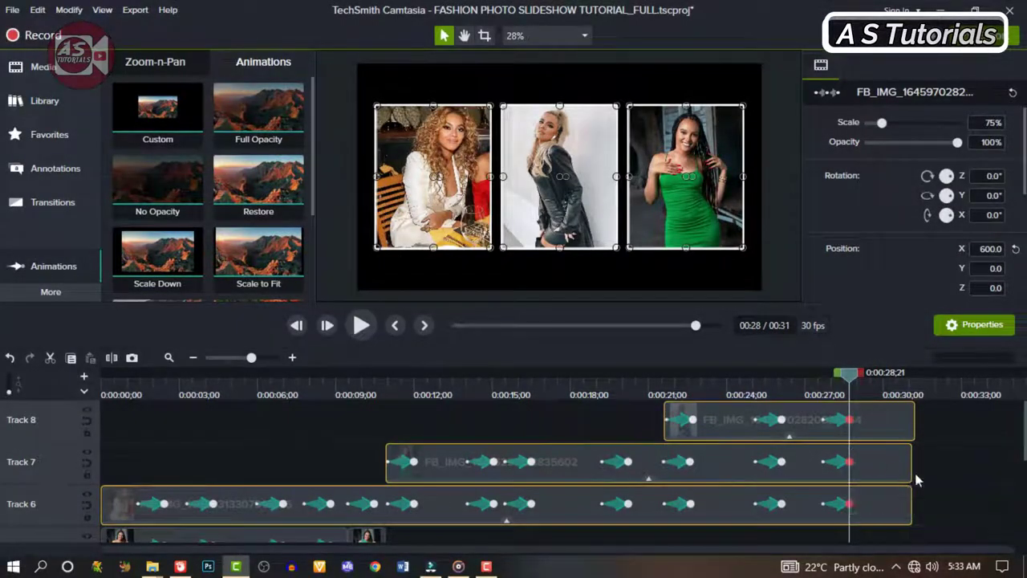
Extend the selected portraits on Tracks 6, 7 and 8 together so they end at about 0:00:33.
{"action": "scroll", "coordinate": [916, 479], "scroll_direction": "down", "scroll_amount": 2}
{"action": "scroll", "coordinate": [916, 479], "scroll_direction": "up", "scroll_amount": 2}
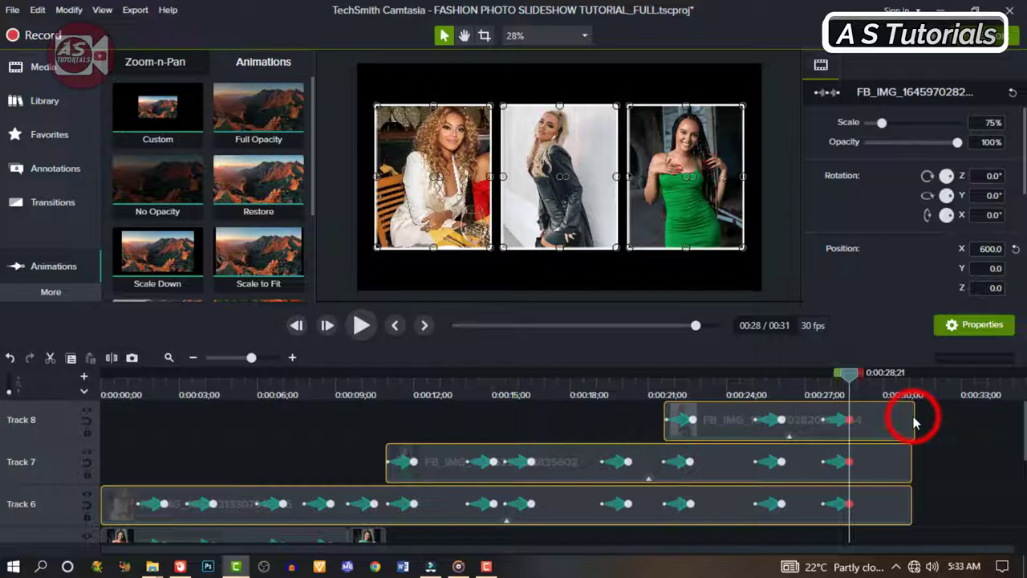
{"action": "left_click_drag", "start_coordinate": [968, 413], "coordinate": [969, 412]}
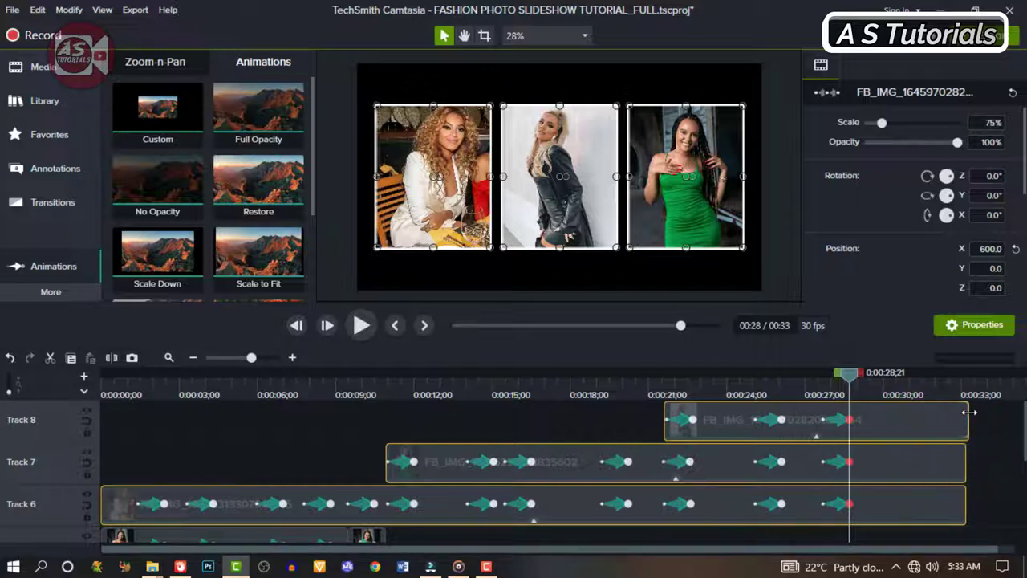
Add a Page roll transition to the ends of the Track 6, 7 and 8 portraits and lengthen each to about 2 seconds.
{"action": "left_click", "coordinate": [52, 205]}
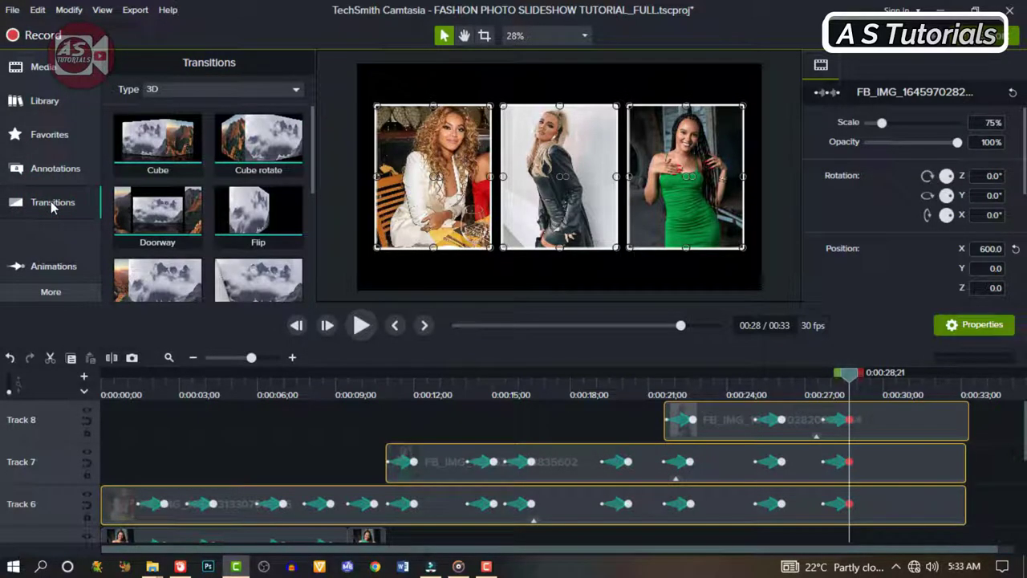
{"action": "scroll", "coordinate": [206, 231], "scroll_direction": "down", "scroll_amount": 1}
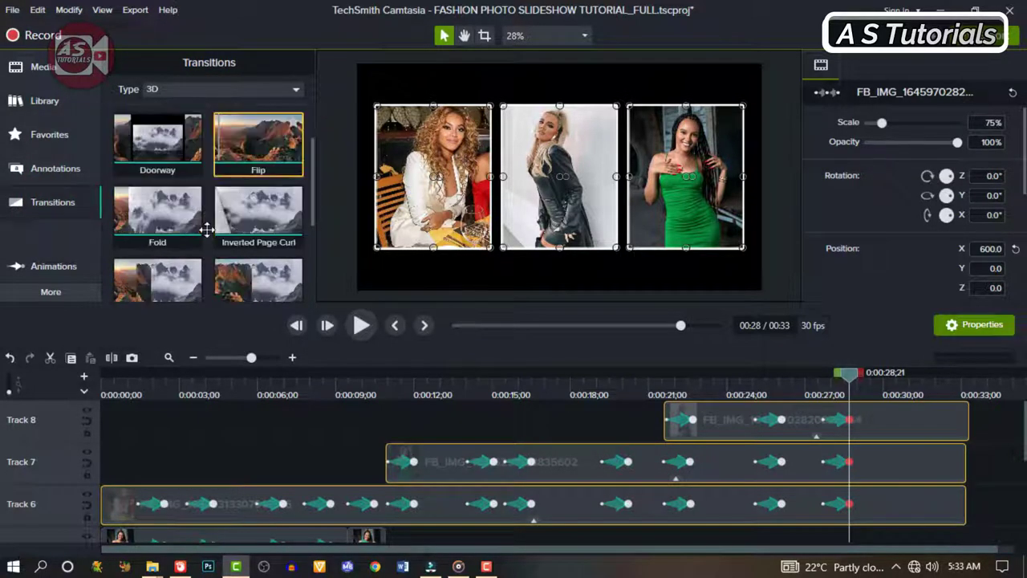
{"action": "scroll", "coordinate": [229, 257], "scroll_direction": "down", "scroll_amount": 1}
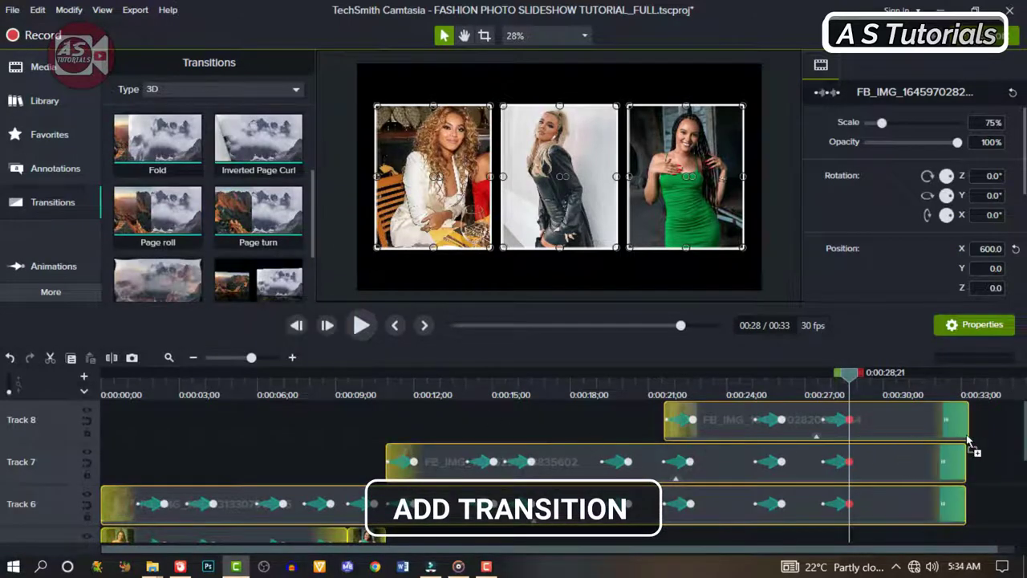
{"action": "left_click_drag", "start_coordinate": [971, 444], "coordinate": [949, 418]}
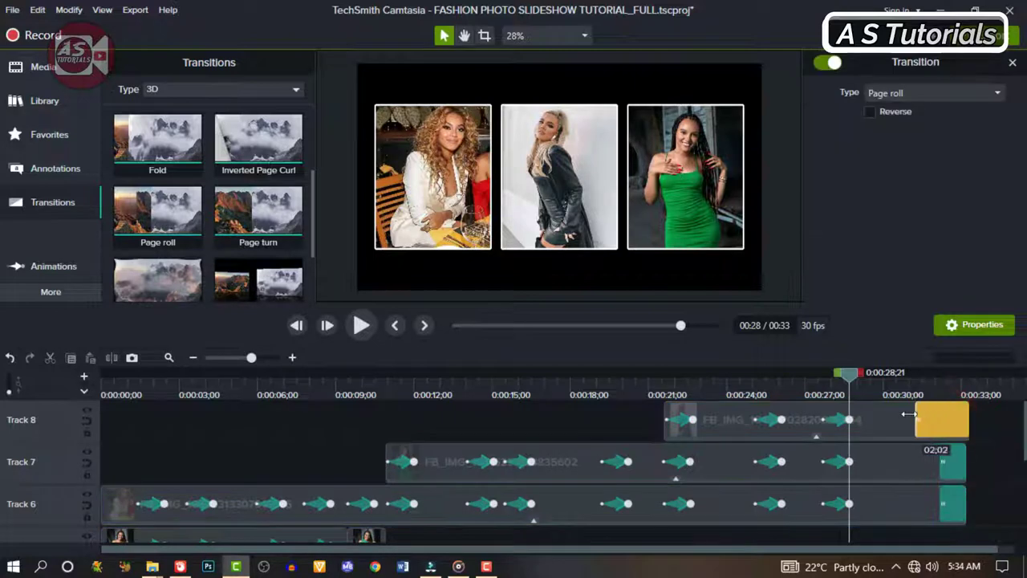
{"action": "left_click", "coordinate": [955, 469]}
{"action": "left_click_drag", "start_coordinate": [941, 470], "coordinate": [919, 472]}
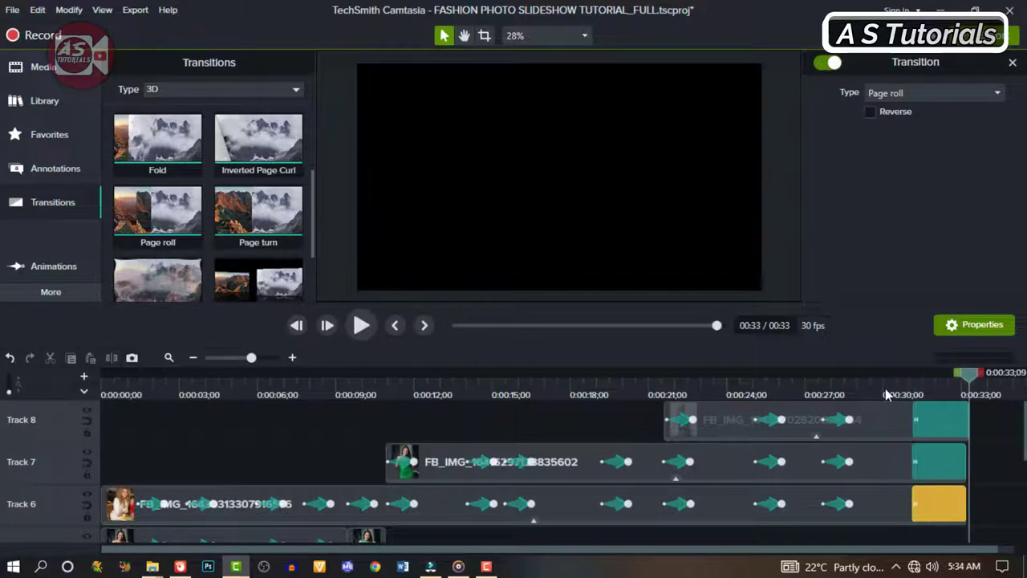
Extend the Track 3 blur and the last Track 2 background photo together to the end of the portraits at about 0:00:33.
{"action": "scroll", "coordinate": [836, 426], "scroll_direction": "down", "scroll_amount": 3}
{"action": "scroll", "coordinate": [701, 484], "scroll_direction": "down", "scroll_amount": 1}
{"action": "left_click_drag", "start_coordinate": [707, 520], "coordinate": [972, 480]}
{"action": "scroll", "coordinate": [857, 459], "scroll_direction": "up", "scroll_amount": 4}
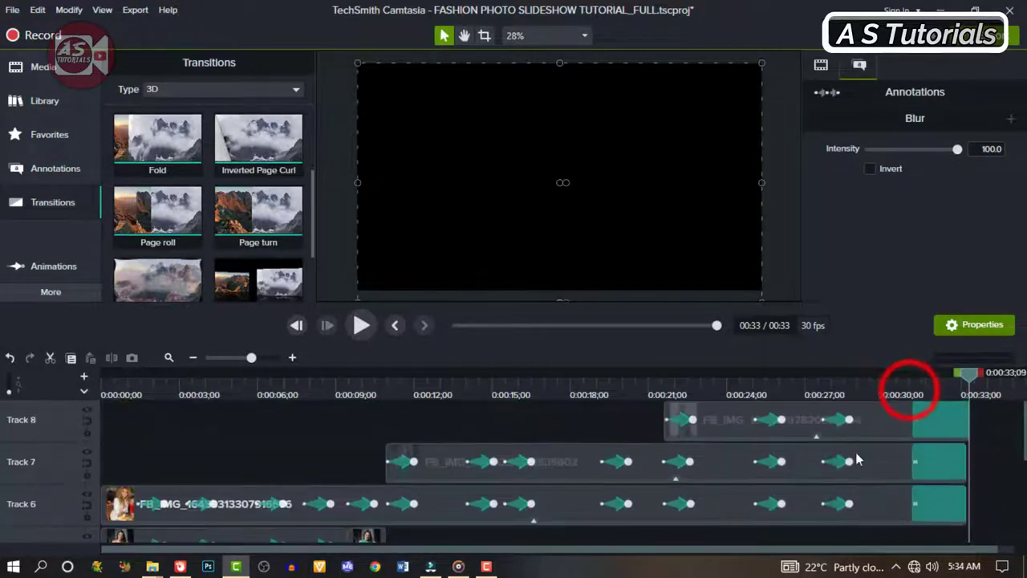
{"action": "left_click", "coordinate": [909, 393]}
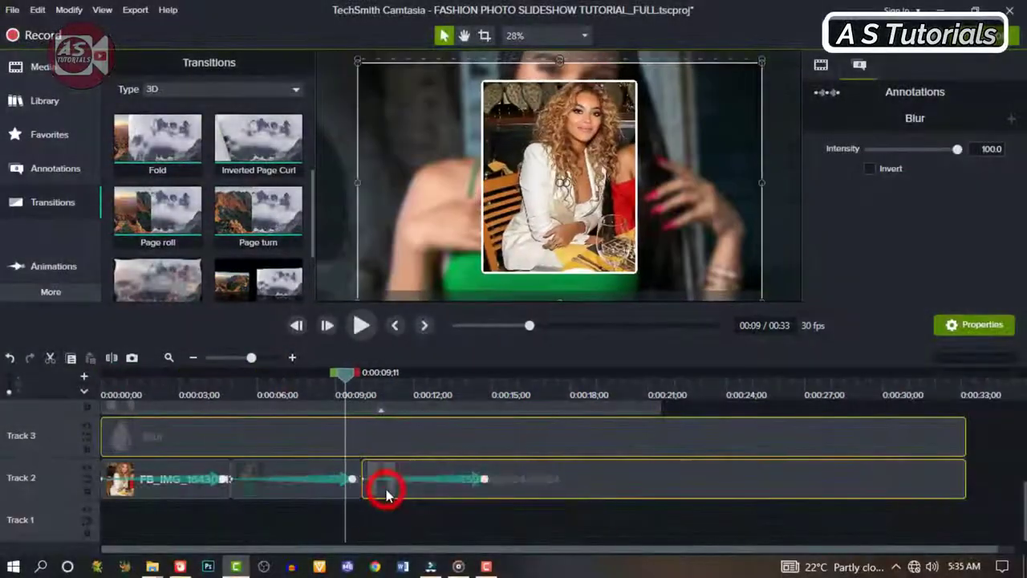
Lengthen the first two Track 2 background photos and their zoom animations so the clips end at about 0:00:10 and 0:00:21.
{"action": "left_click", "coordinate": [384, 487]}
{"action": "left_click_drag", "start_coordinate": [217, 483], "coordinate": [369, 480]}
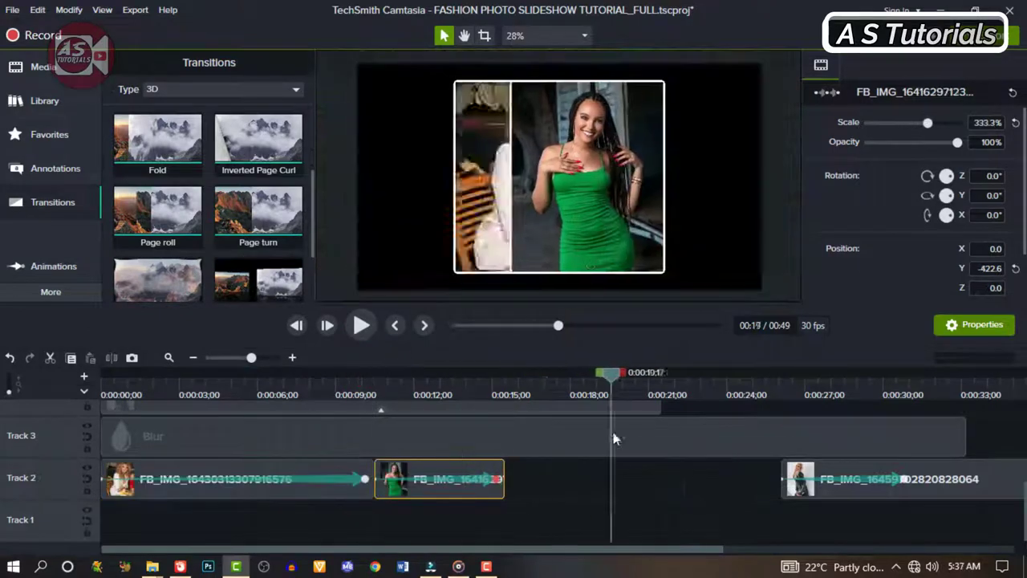
{"action": "left_click_drag", "start_coordinate": [505, 480], "coordinate": [624, 481]}
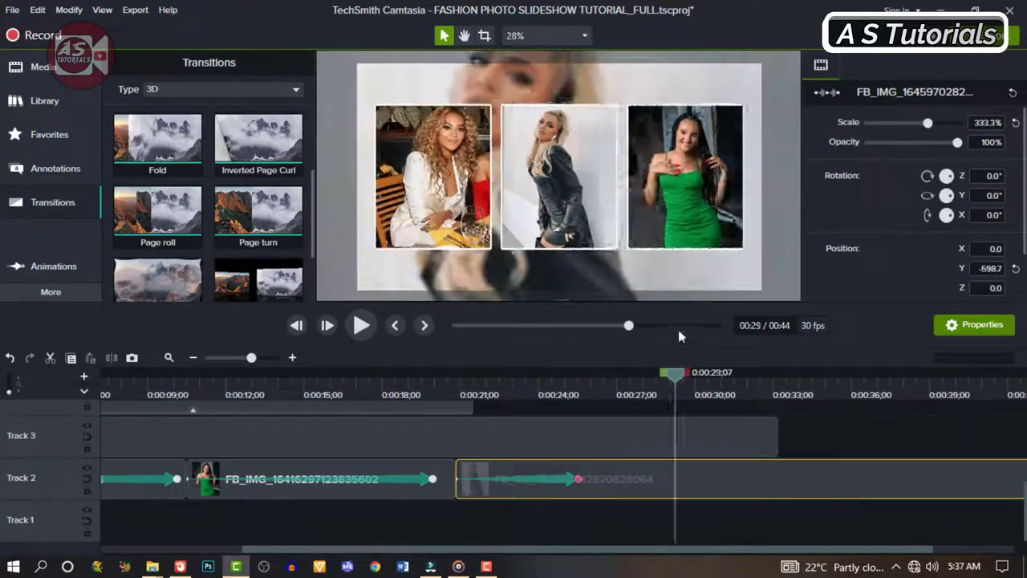
Stretch the third Track 2 background photo's animation to 0:00:32;07 and end its clip at 0:00:33;22.
{"action": "left_click", "coordinate": [788, 398]}
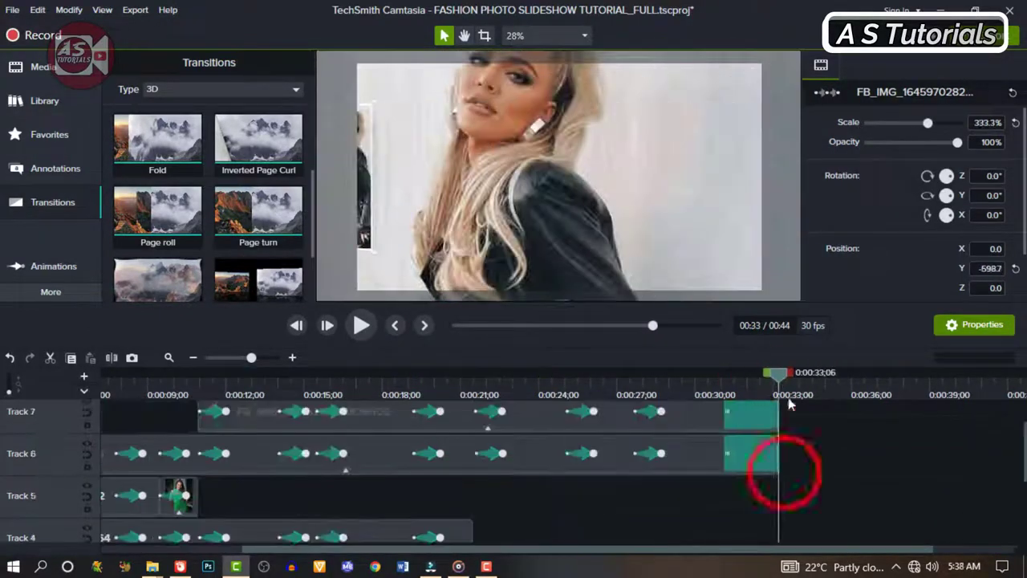
{"action": "left_click_drag", "start_coordinate": [823, 480], "coordinate": [745, 479]}
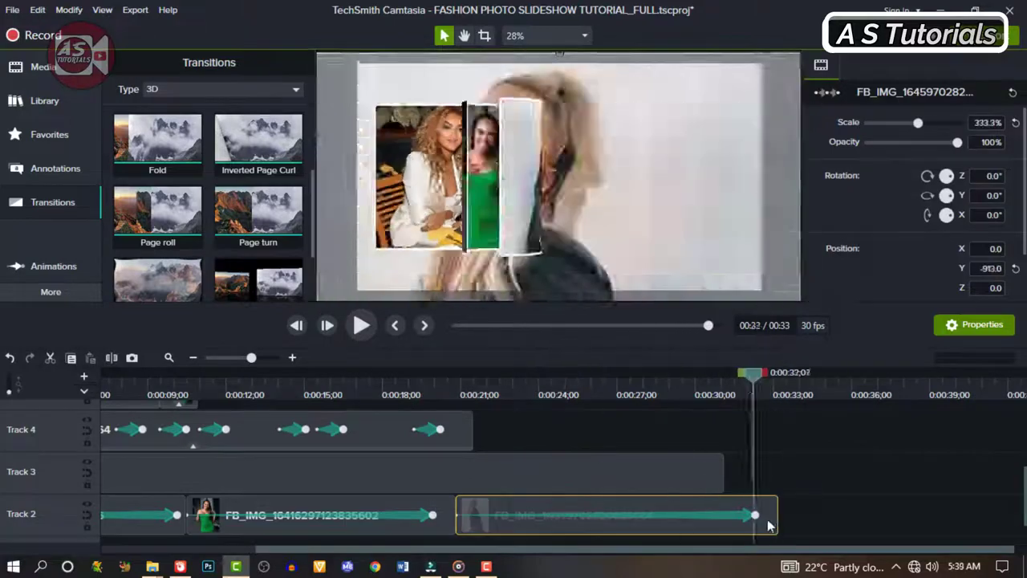
{"action": "left_click_drag", "start_coordinate": [776, 515], "coordinate": [791, 515]}
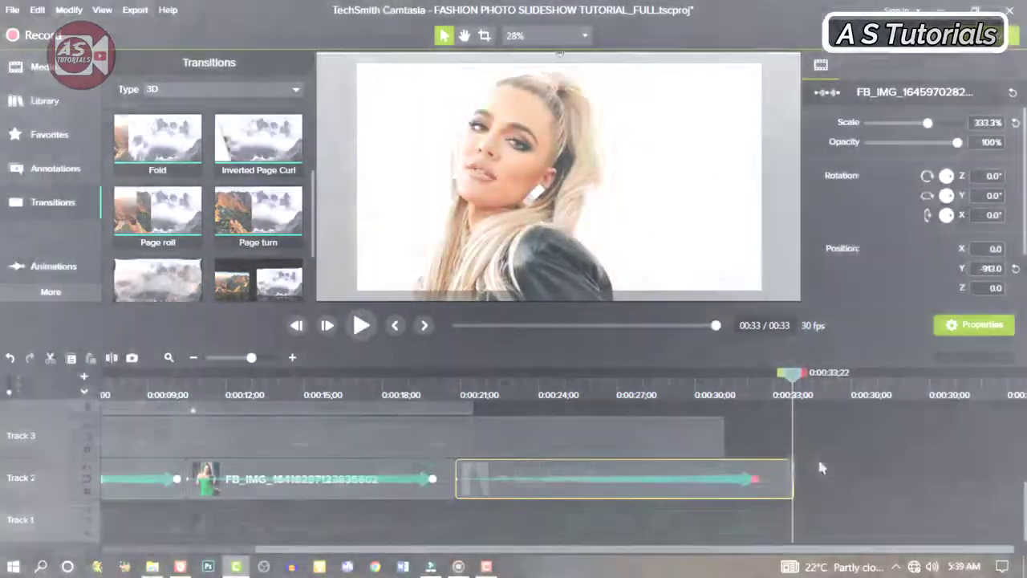
Preview several songs in the library's Music Tracks, including Mirror Mirror - Audio Hertz.
{"action": "left_click", "coordinate": [713, 325]}
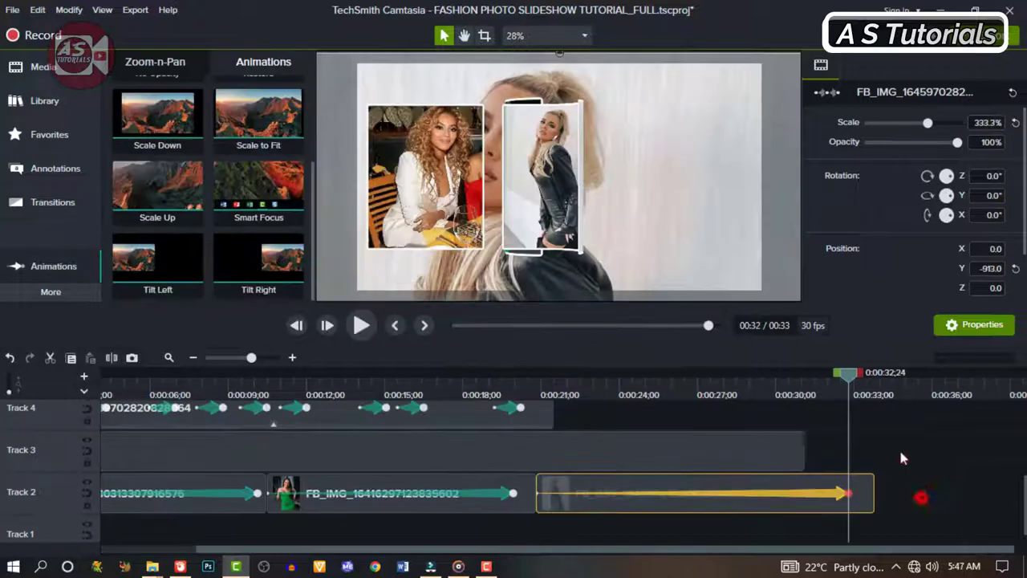
{"action": "left_click", "coordinate": [921, 503]}
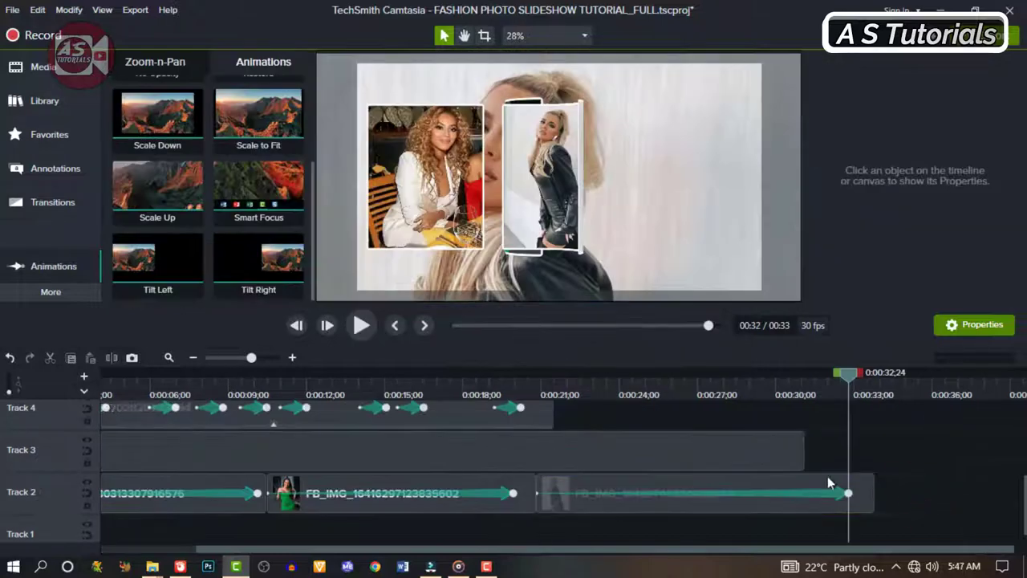
{"action": "left_click", "coordinate": [36, 67]}
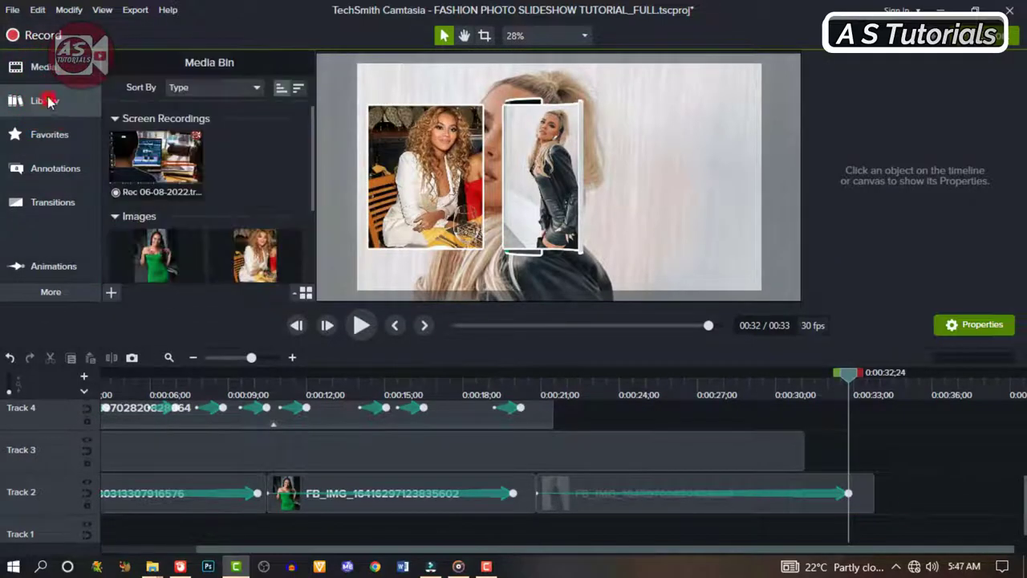
{"action": "left_click", "coordinate": [45, 100]}
{"action": "scroll", "coordinate": [141, 273], "scroll_direction": "down", "scroll_amount": 10}
{"action": "double_click", "coordinate": [140, 237]}
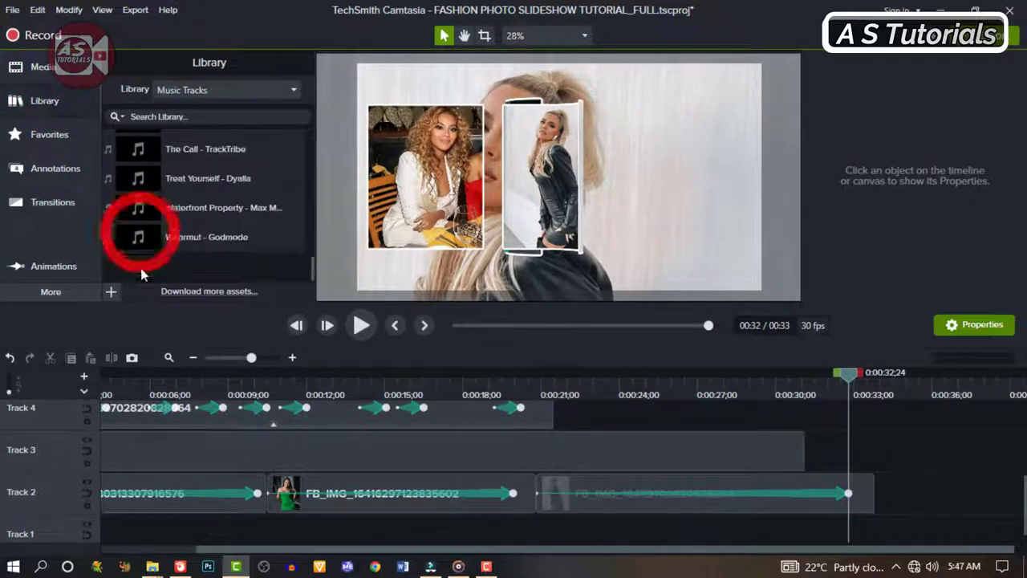
{"action": "scroll", "coordinate": [140, 234], "scroll_direction": "up", "scroll_amount": 4}
{"action": "double_click", "coordinate": [145, 192]}
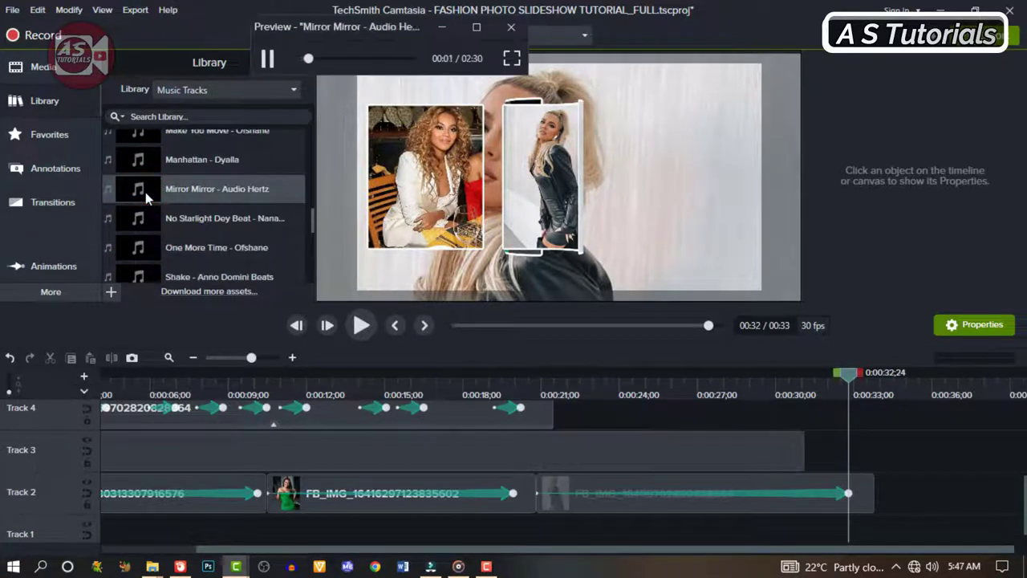
{"action": "scroll", "coordinate": [145, 192], "scroll_direction": "up", "scroll_amount": 6}
{"action": "double_click", "coordinate": [142, 174]}
{"action": "left_click", "coordinate": [146, 203]}
{"action": "double_click", "coordinate": [146, 205]}
Add a song from the library's Music Tracks to Track 1 as background music.
{"action": "scroll", "coordinate": [494, 503], "scroll_direction": "up", "scroll_amount": 2}
{"action": "scroll", "coordinate": [495, 502], "scroll_direction": "down", "scroll_amount": 3}
{"action": "left_click_drag", "start_coordinate": [138, 204], "coordinate": [287, 521]}
{"action": "left_click_drag", "start_coordinate": [956, 382], "coordinate": [982, 378]}
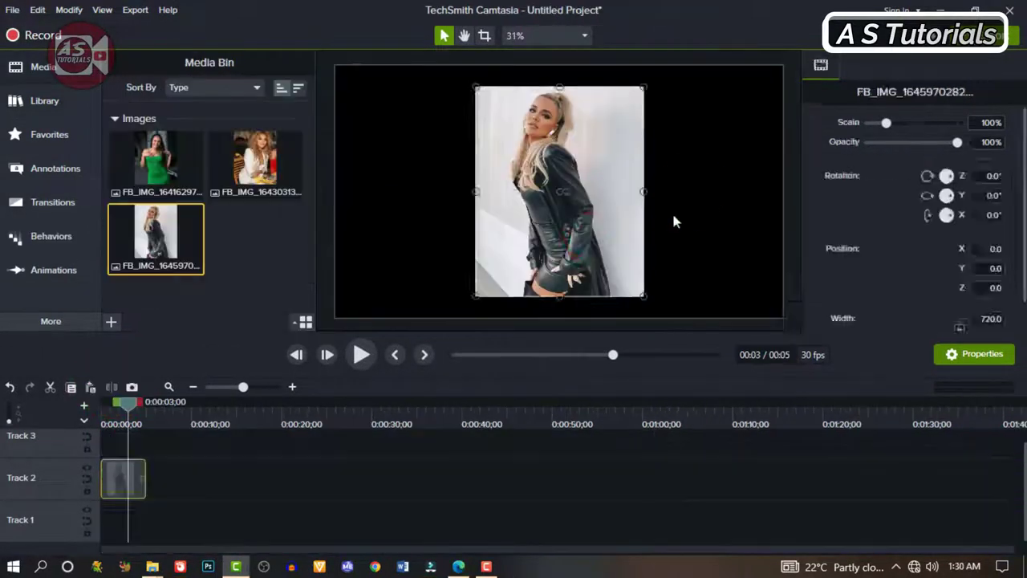
Place the green-dress image and the white-jacket image after the first image on Track 2.
{"action": "left_click", "coordinate": [589, 236]}
{"action": "left_click", "coordinate": [156, 161]}
{"action": "left_click", "coordinate": [255, 158]}
{"action": "left_click", "coordinate": [155, 238]}
{"action": "left_click_drag", "start_coordinate": [255, 163], "coordinate": [212, 473]}
Set the scale of the three Track 2 images to 120%.
{"action": "left_click", "coordinate": [573, 276]}
{"action": "left_click", "coordinate": [986, 123]}
{"action": "type", "text": "120"}
{"action": "key", "text": "Return"}
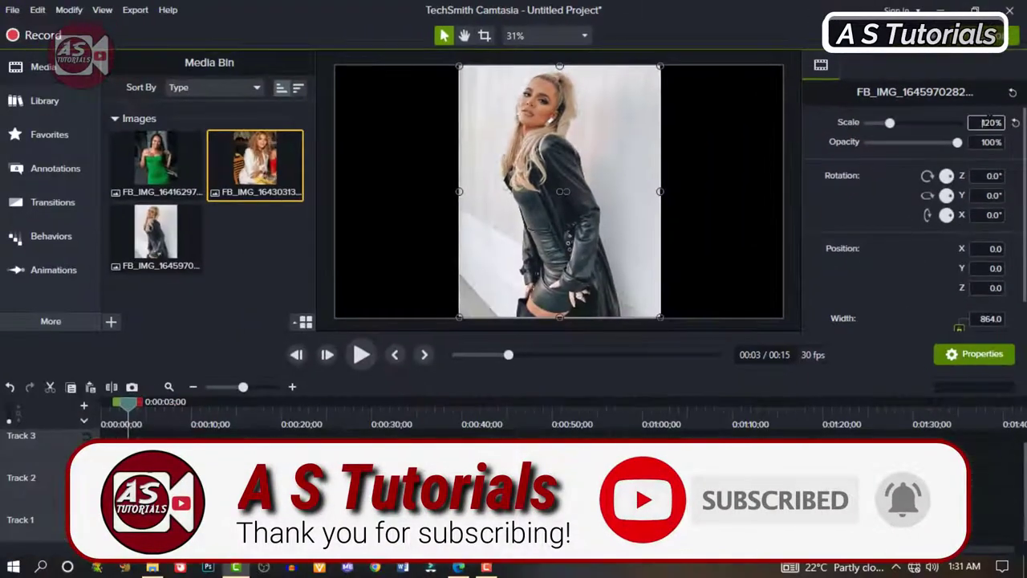
{"action": "left_click", "coordinate": [167, 475]}
{"action": "left_click", "coordinate": [951, 216]}
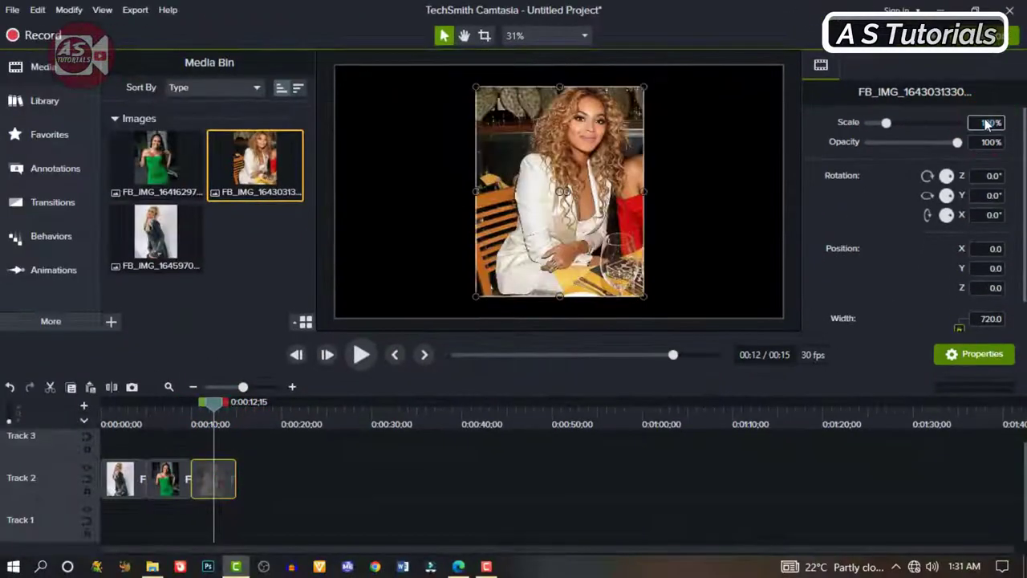
{"action": "type", "text": "120"}
{"action": "key", "text": "Return"}
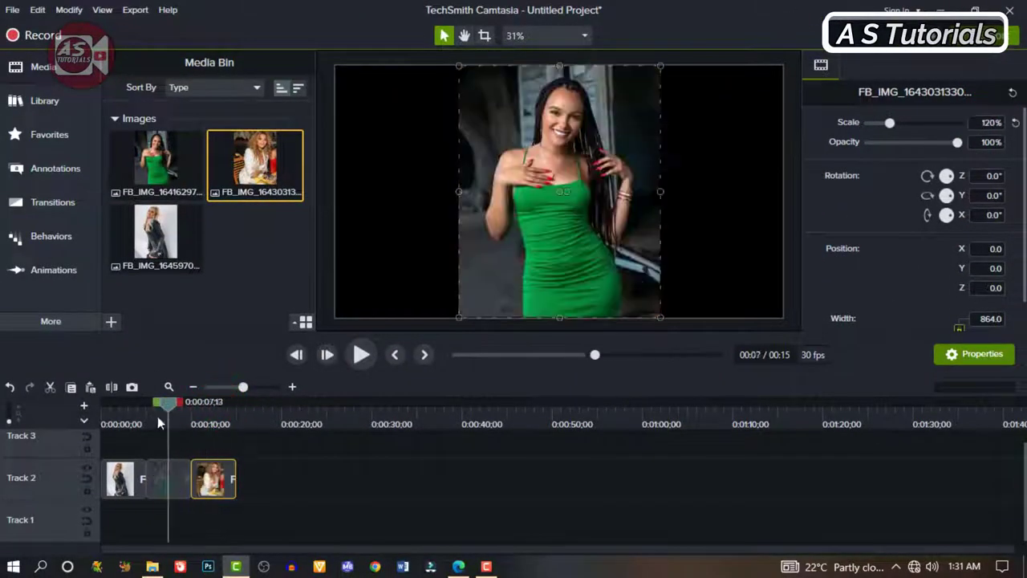
Copy the three Track 2 images and paste the copies on a track above Track 3, starting at about 0:00:20.
{"action": "right_click", "coordinate": [223, 505]}
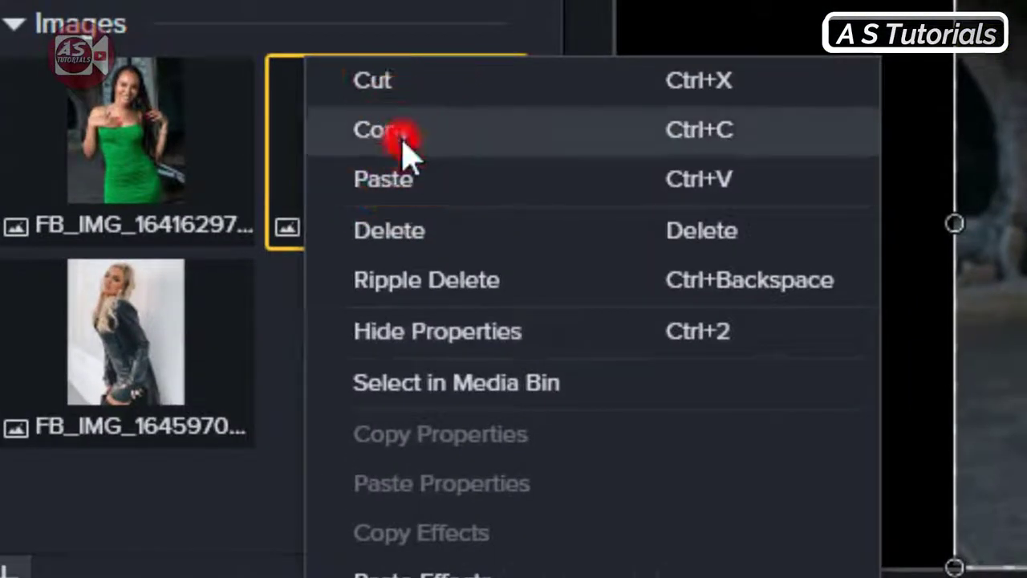
{"action": "left_click", "coordinate": [256, 160]}
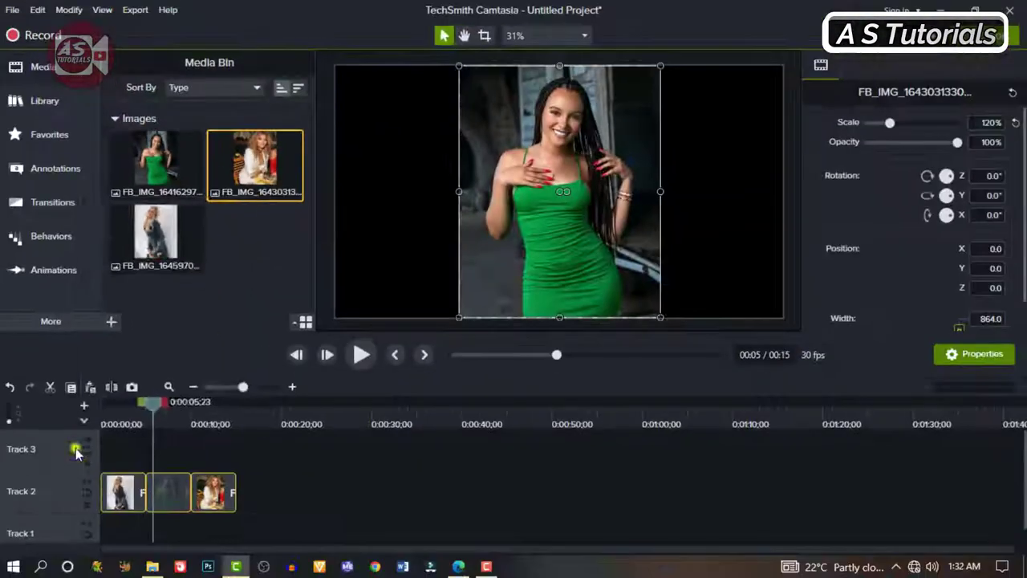
{"action": "right_click", "coordinate": [76, 450]}
{"action": "left_click", "coordinate": [276, 207]}
{"action": "right_click", "coordinate": [194, 452]}
{"action": "left_click", "coordinate": [238, 185]}
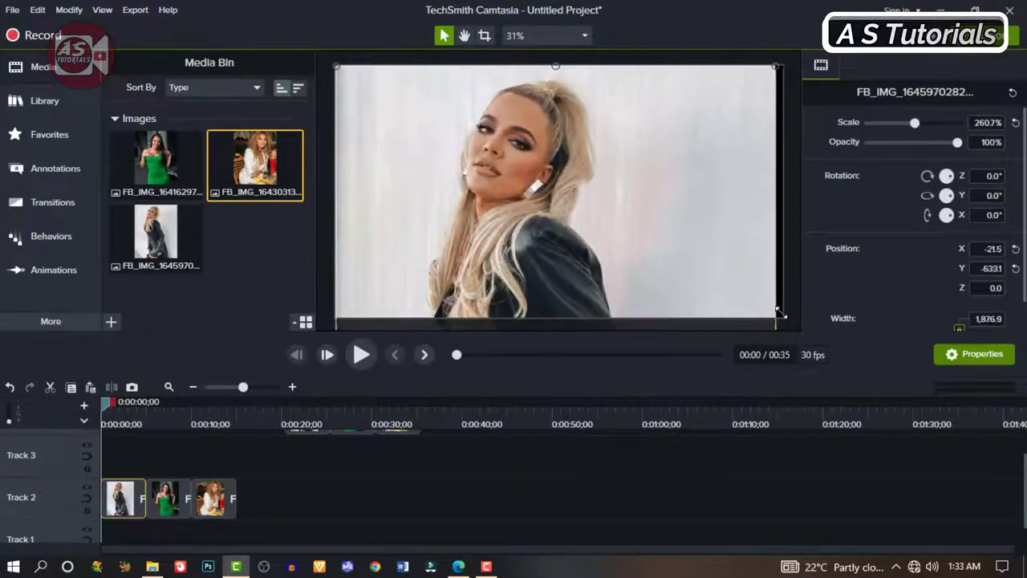
Enlarge the green-dress image on Track 2 to 266.7% to fill the canvas width and position it at X 0, Y -422.6.
{"action": "left_click", "coordinate": [166, 417]}
{"action": "left_click", "coordinate": [614, 226]}
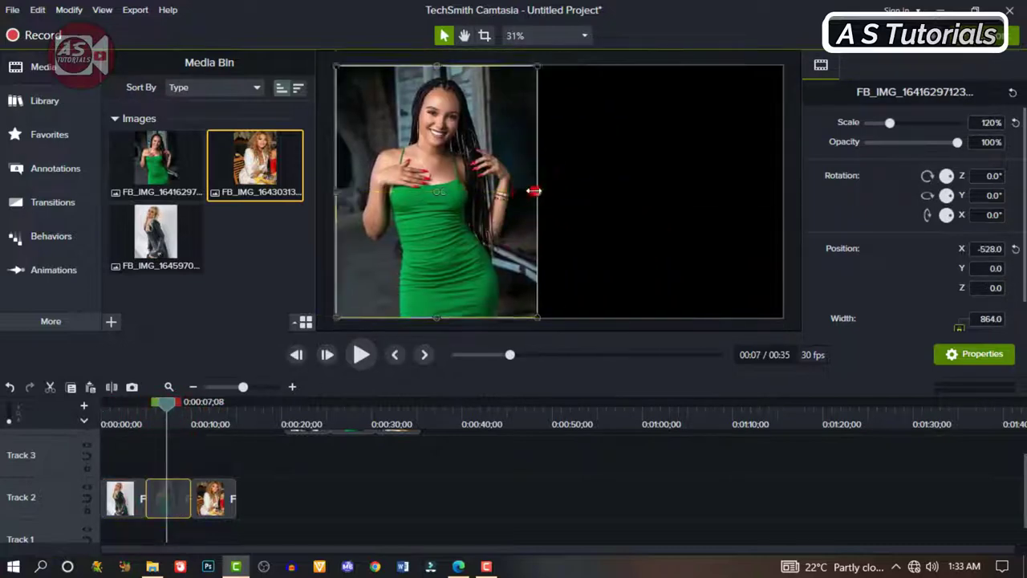
{"action": "mouse_move", "coordinate": [645, 114]}
{"action": "left_mouse_down"}
{"action": "mouse_move", "coordinate": [640, 126]}
{"action": "mouse_move", "coordinate": [632, 121]}
{"action": "left_mouse_up"}
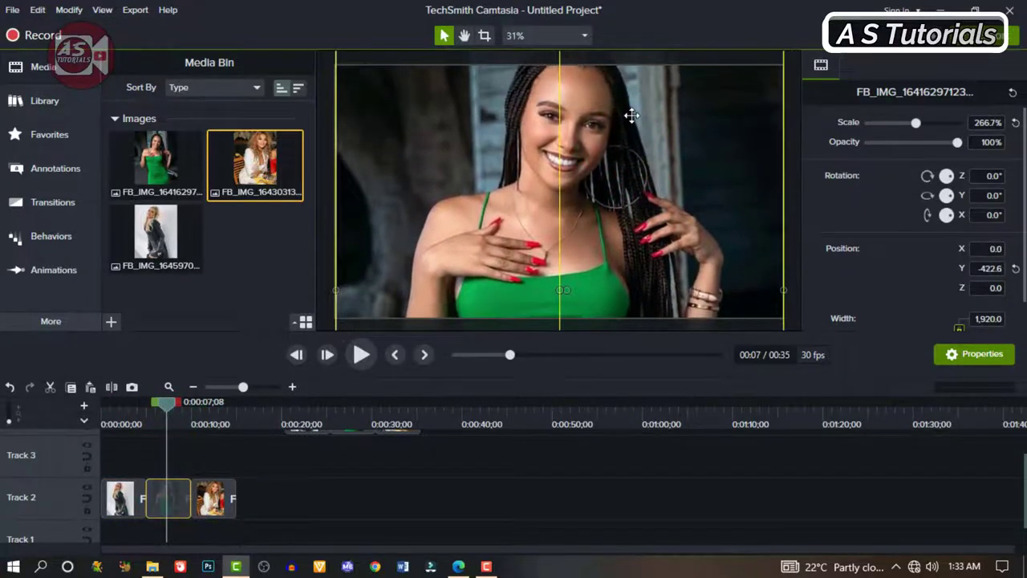
Enlarge the white-jacket image on Track 2 to 266.7% and position it at X 0, Y -622.6.
{"action": "right_click", "coordinate": [211, 498]}
{"action": "left_click_drag", "start_coordinate": [735, 214], "coordinate": [783, 214]}
{"action": "left_click_drag", "start_coordinate": [635, 73], "coordinate": [639, 163]}
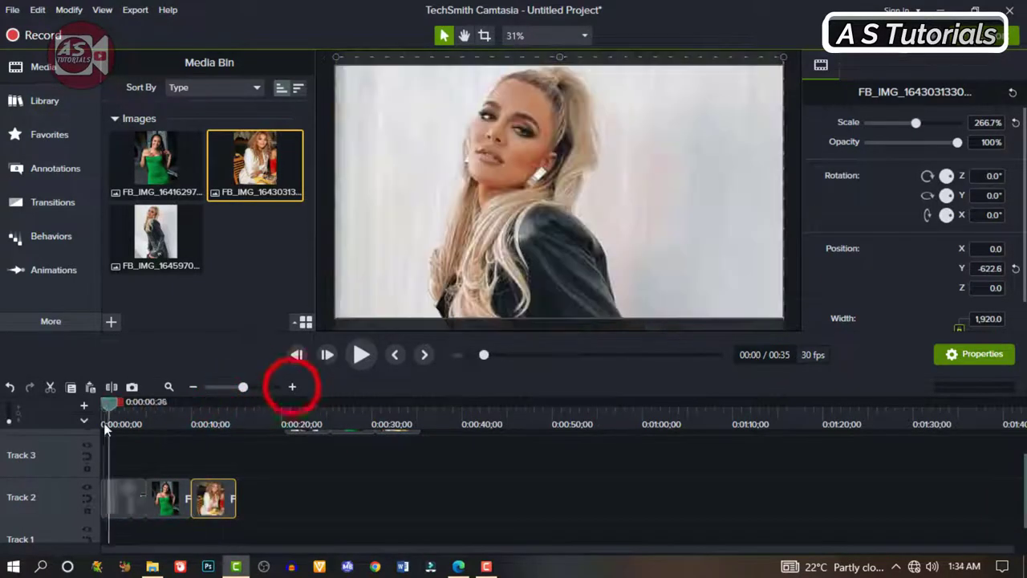